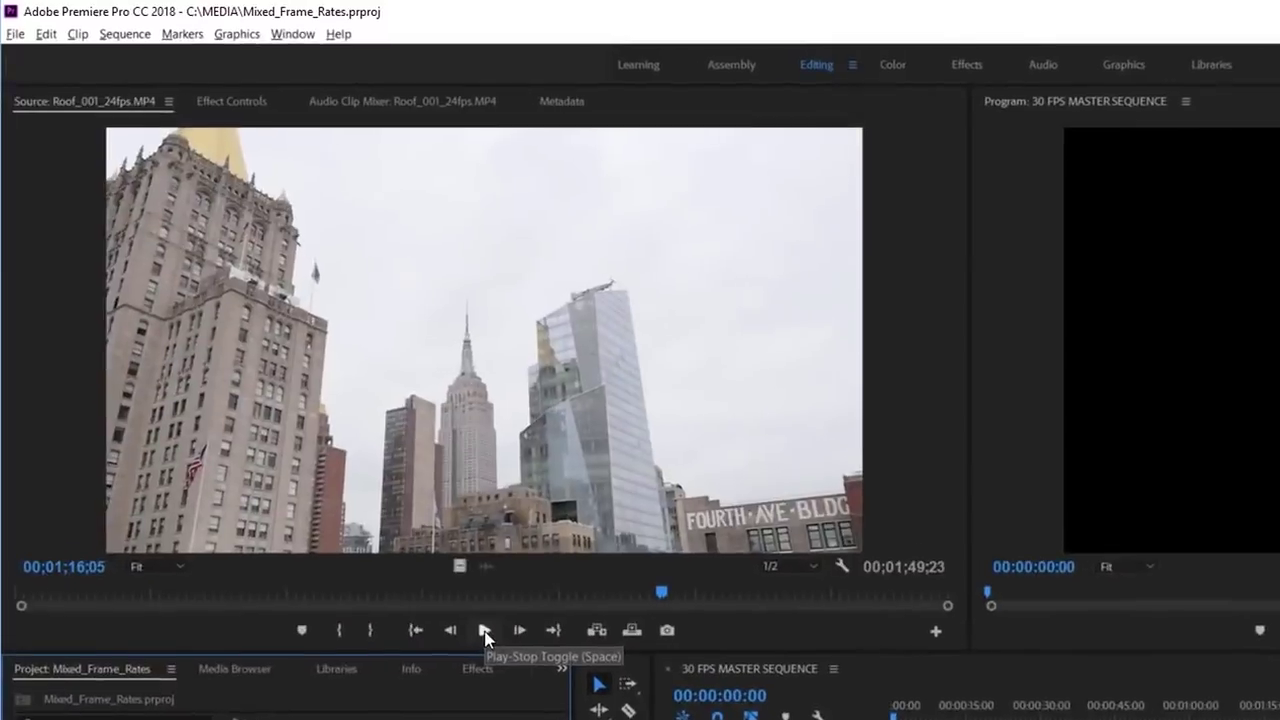
- Preview the Roof_001_24fps clip in the Source monitor, stopping at 01;18;19
left_click(484, 631)
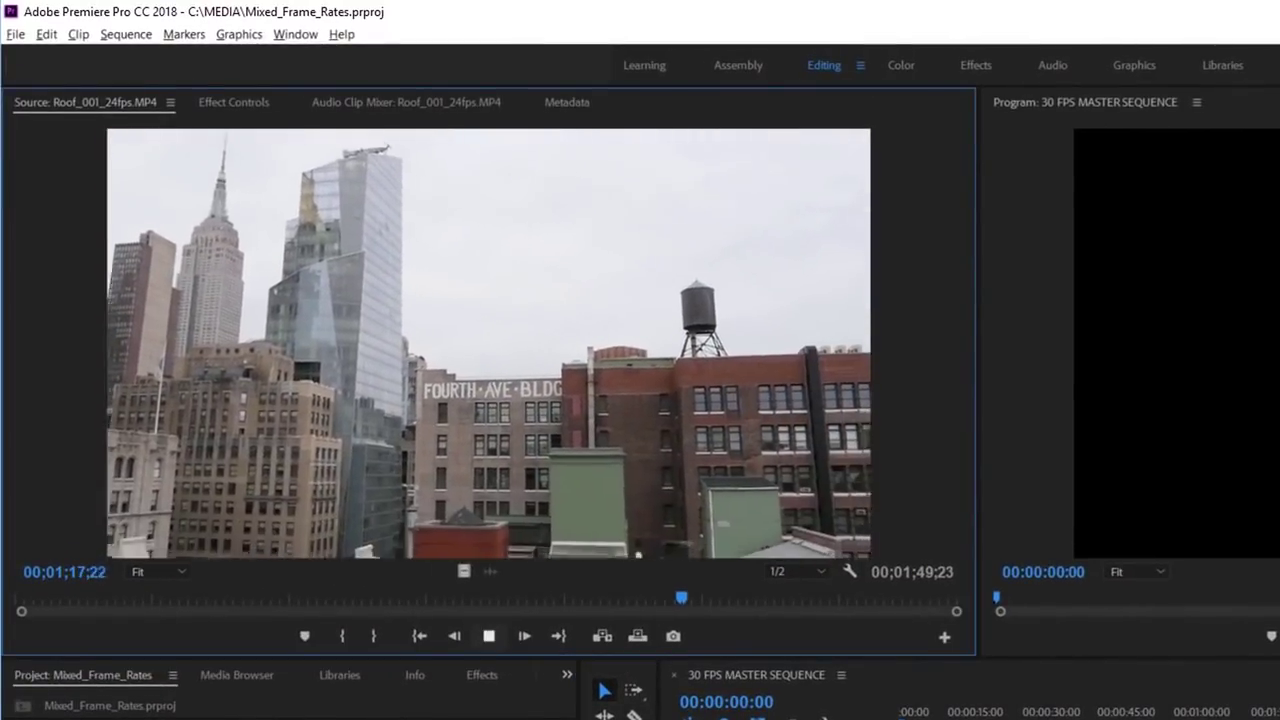
key("space")
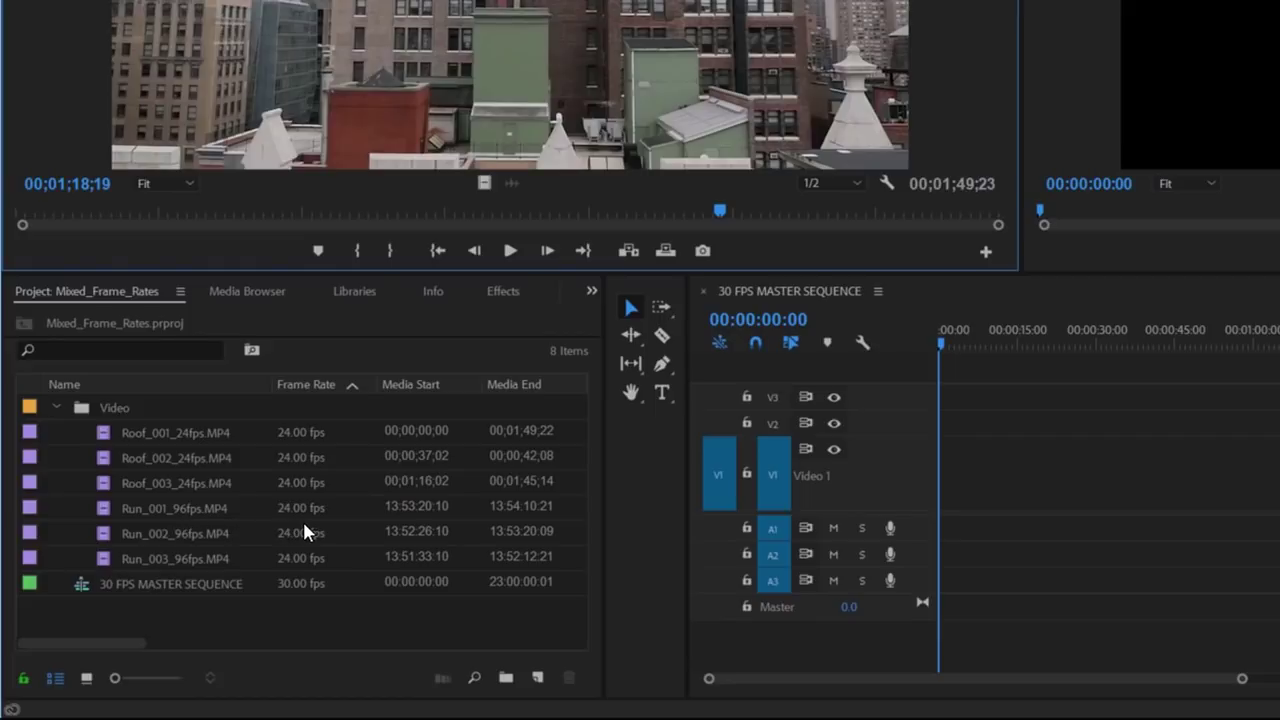
mouse_move(333, 530)
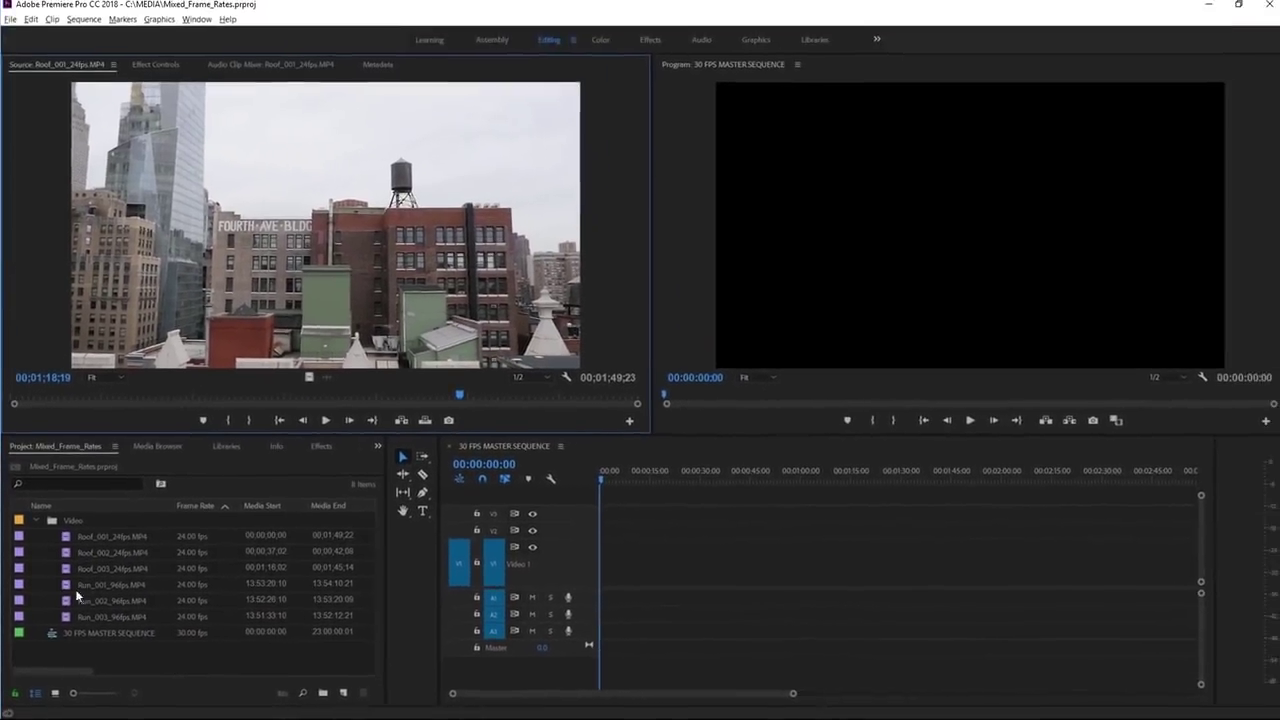
- Load Run_002_96fps.MP4 into the Source monitor and play a short stretch, stopping at 13:53:03:01
double_click(74, 586)
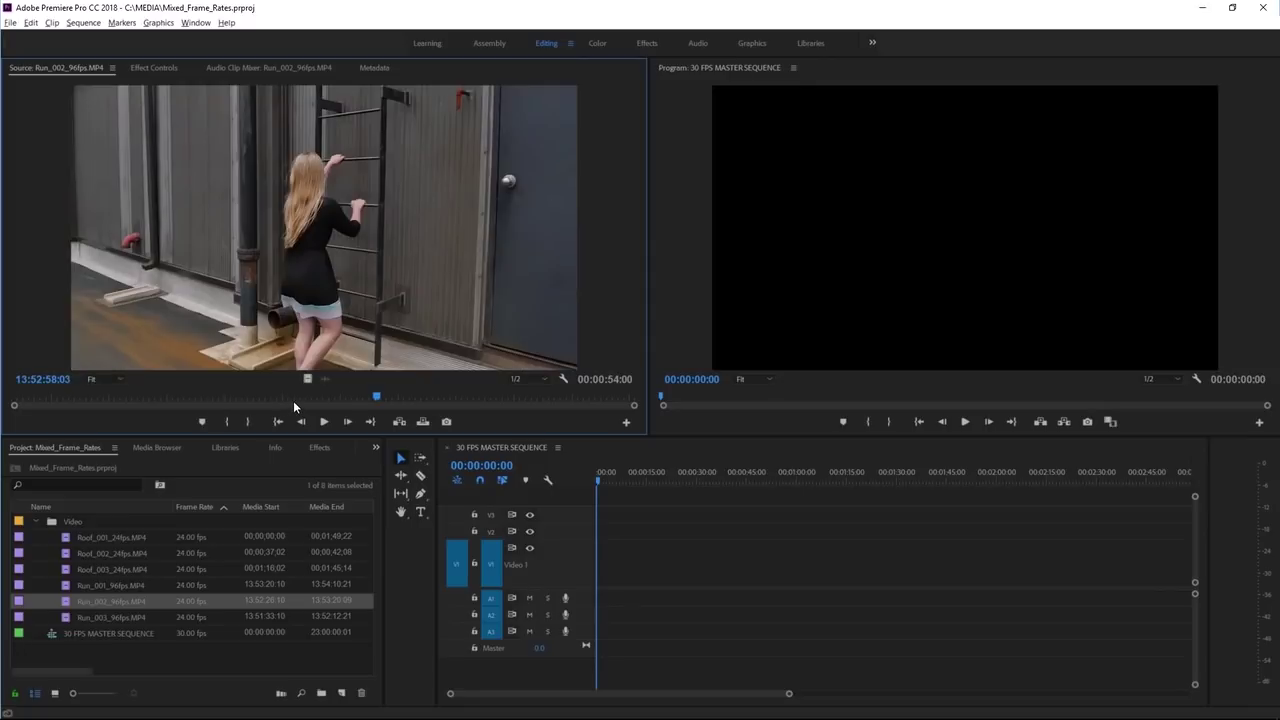
left_click(324, 421)
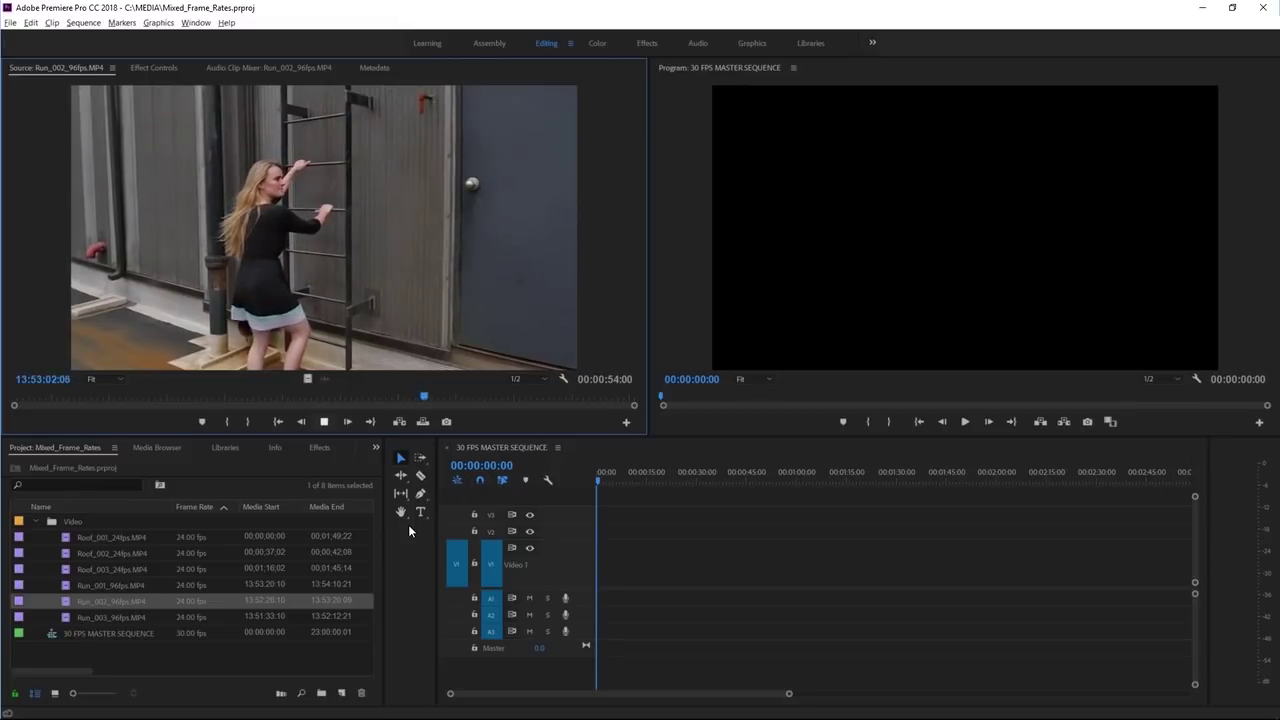
left_click(327, 419)
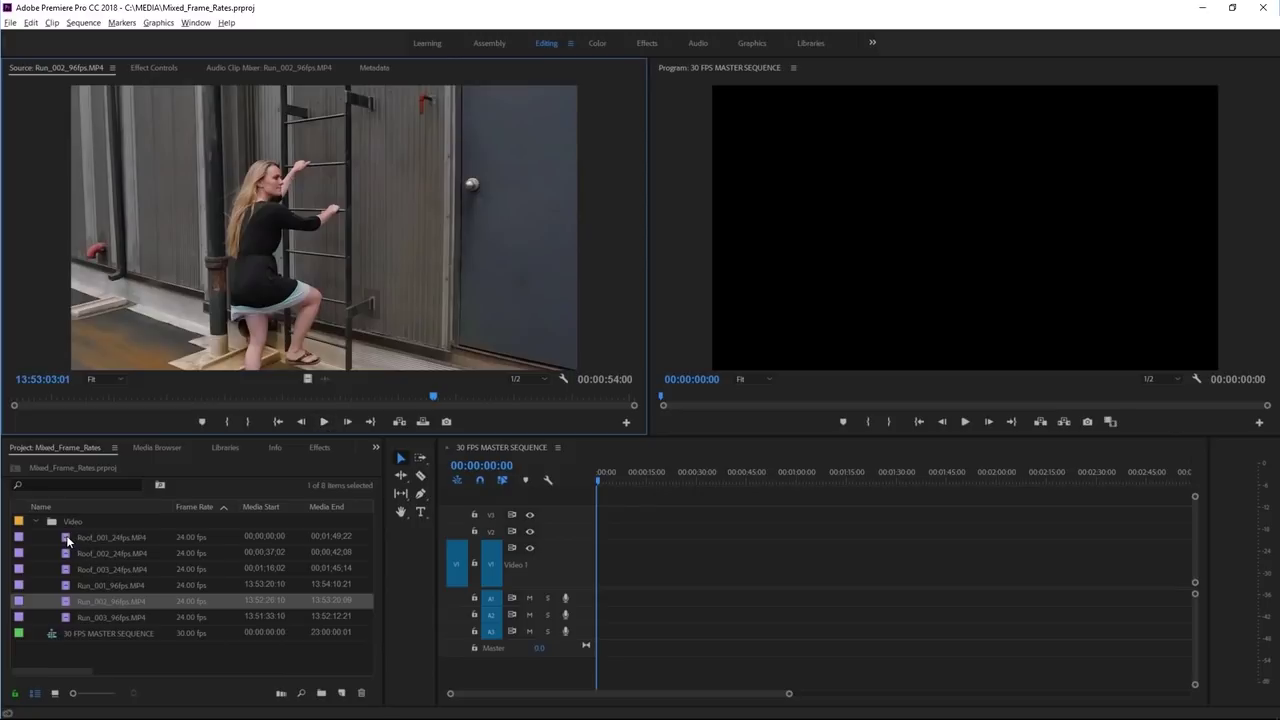
- Drop Roof_001_24fps.MP4 onto V1 of the 30 FPS MASTER SEQUENCE, keeping the existing sequence settings
left_click_drag(67, 540, 634, 592)
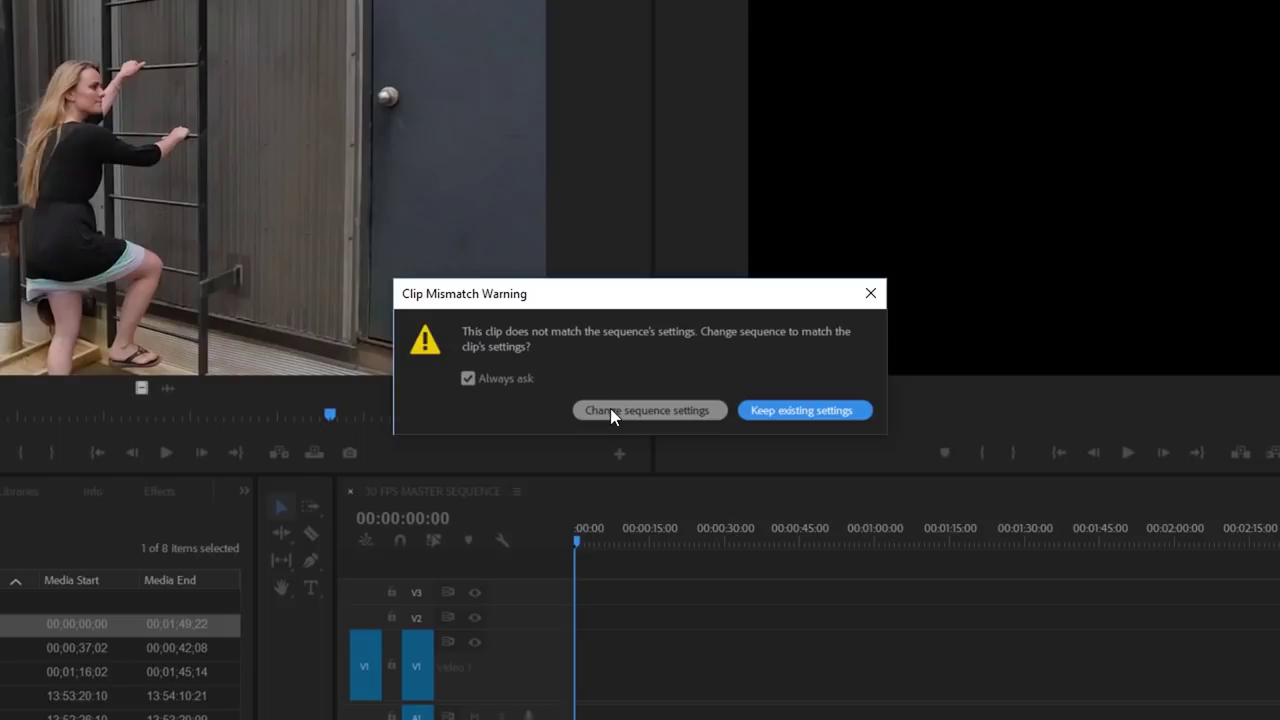
left_click(824, 412)
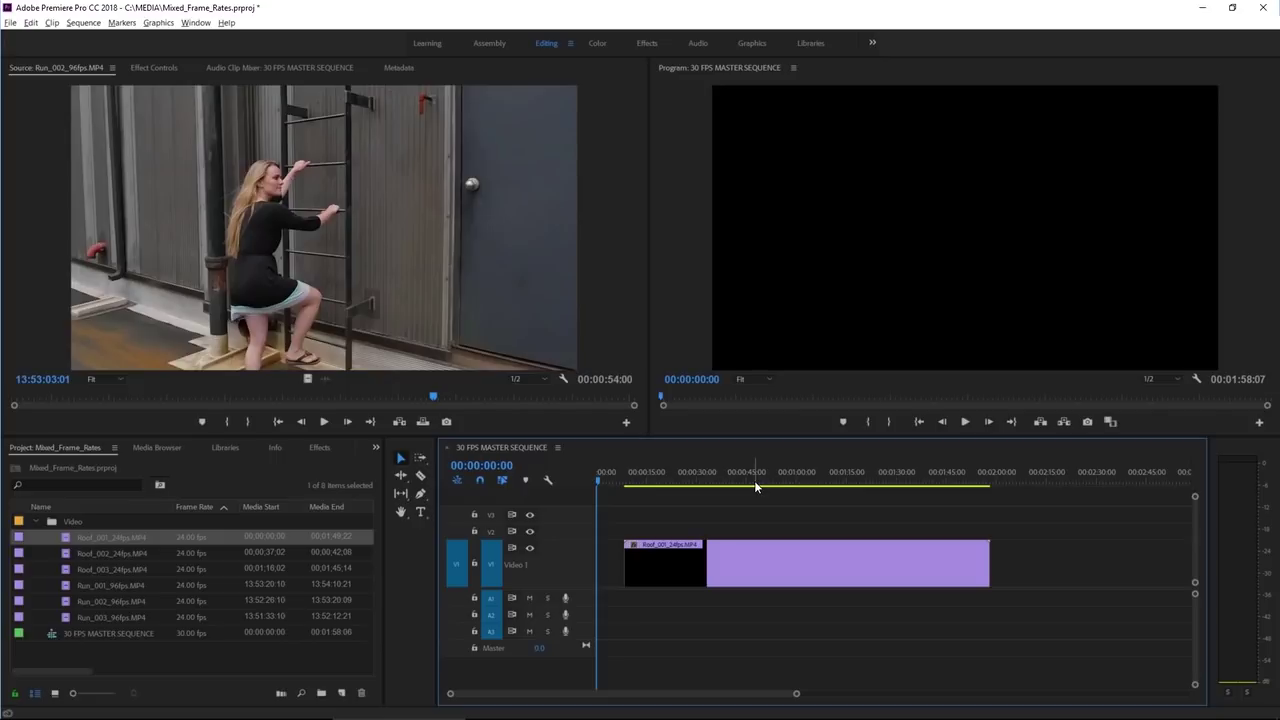
- Play the master sequence from 00:00:47:12 to 00:00:52:05 to check the rooftop footage
left_click(755, 482)
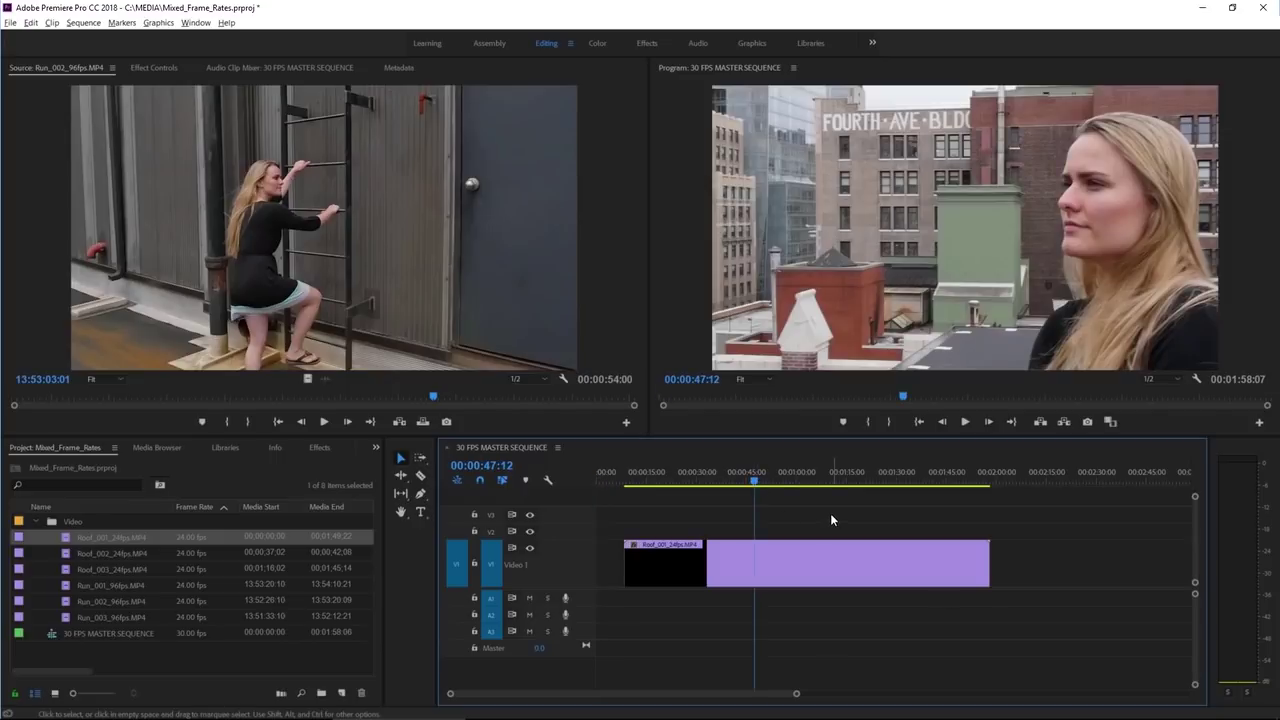
left_click(966, 422)
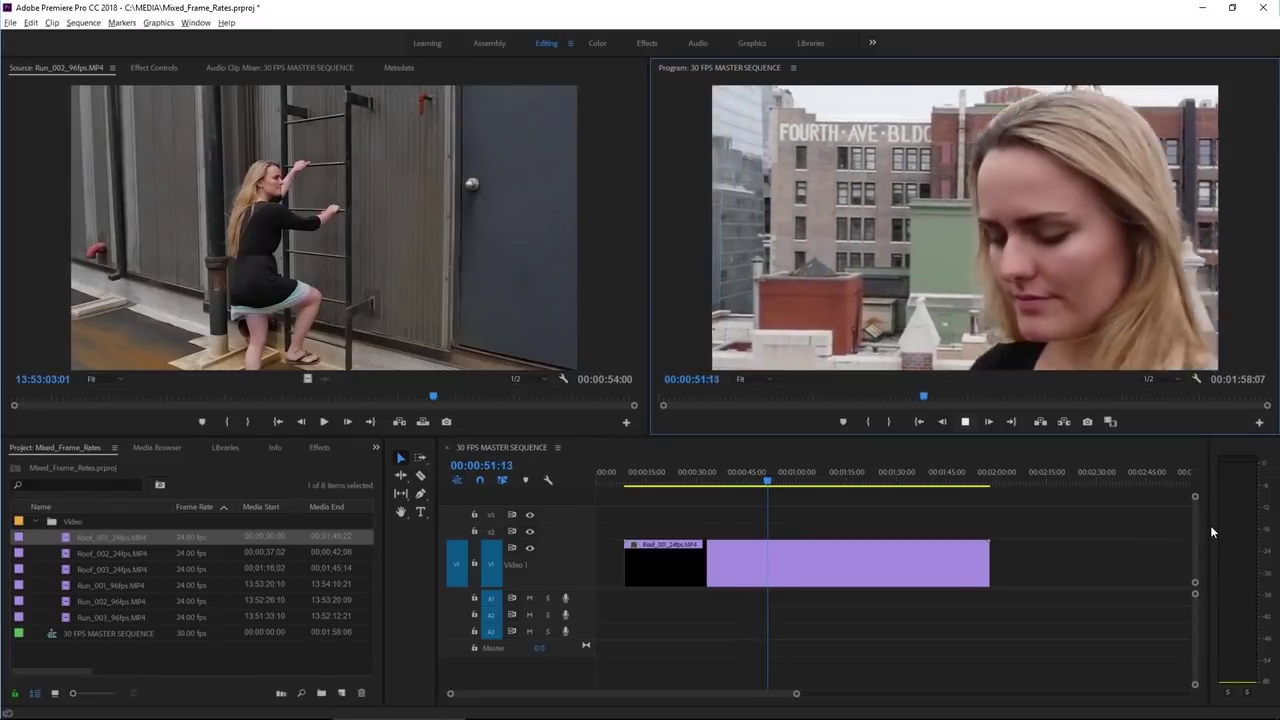
key("space")
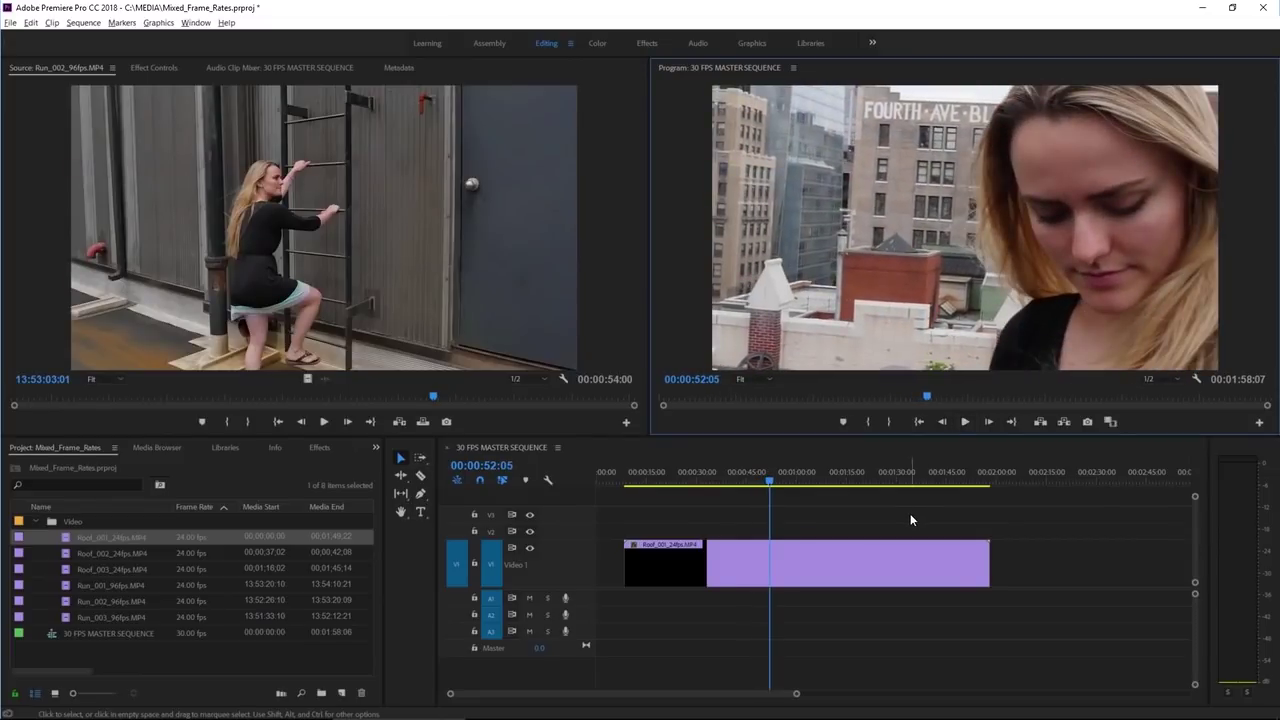
- Set the Roof_001_24fps clip's Time Interpolation to Optical Flow in Speed/Duration, keeping 100% speed
right_click(741, 556)
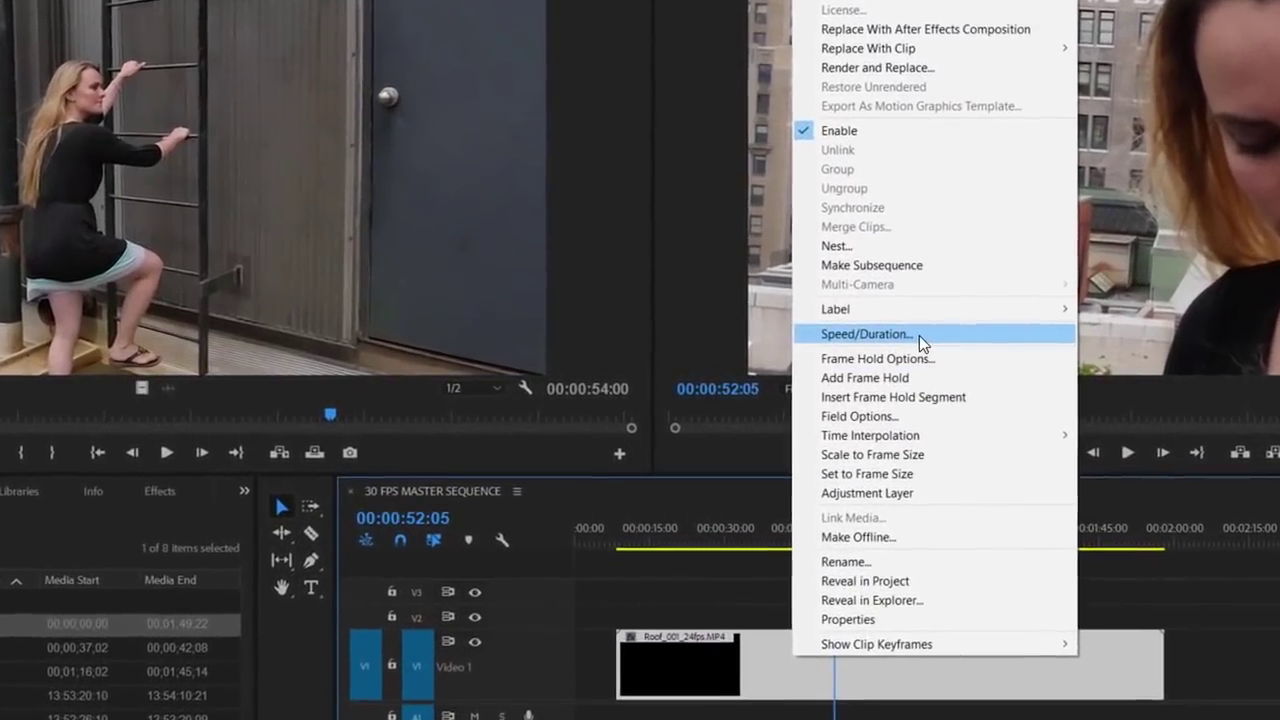
left_click(919, 335)
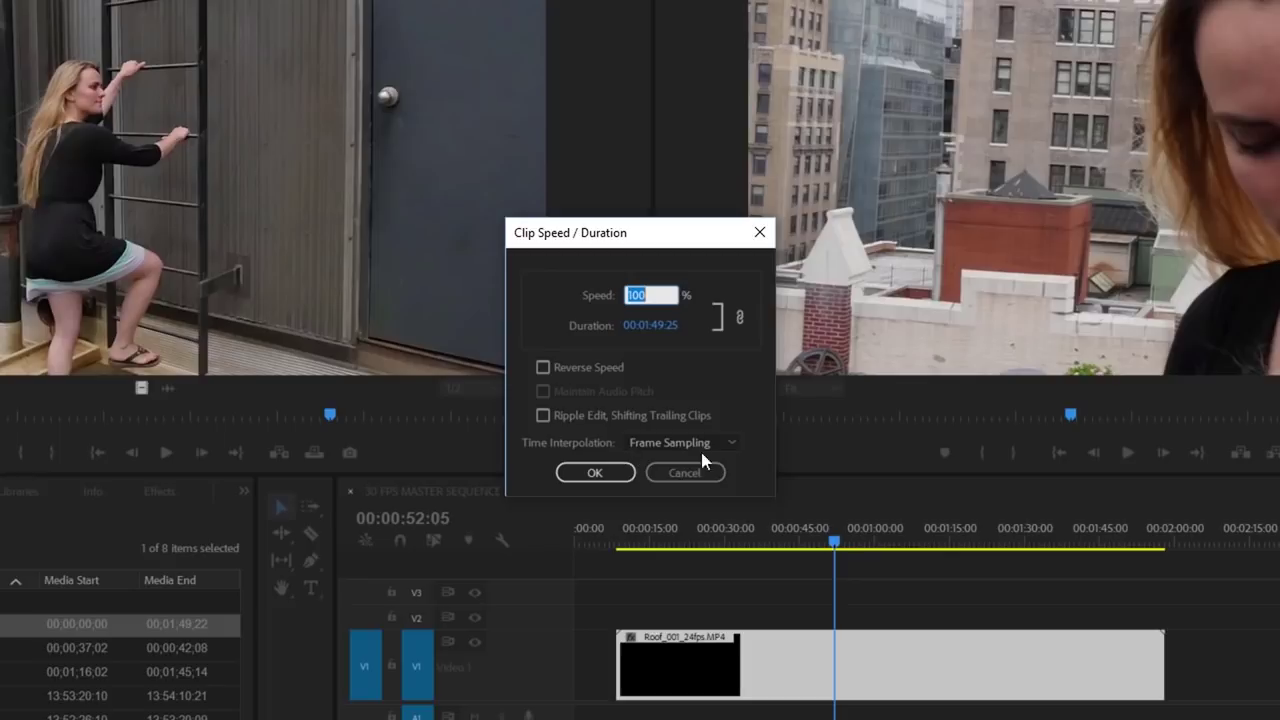
left_click(734, 442)
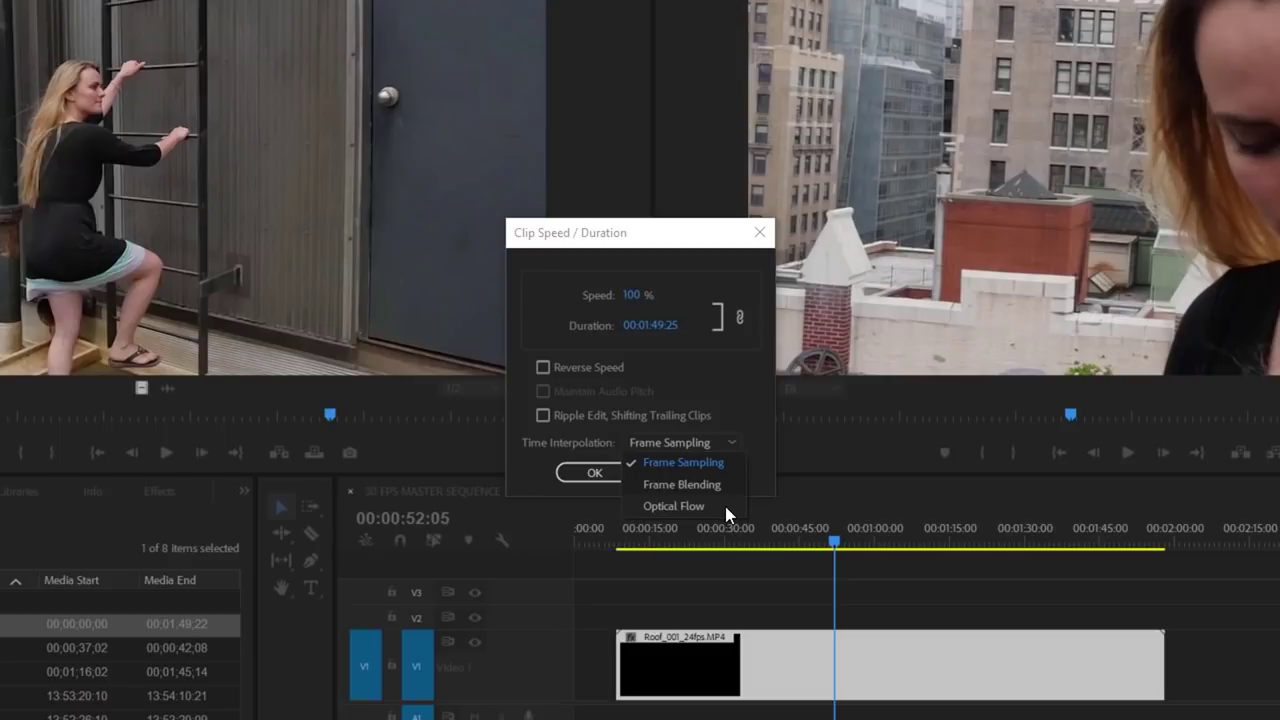
left_click(725, 506)
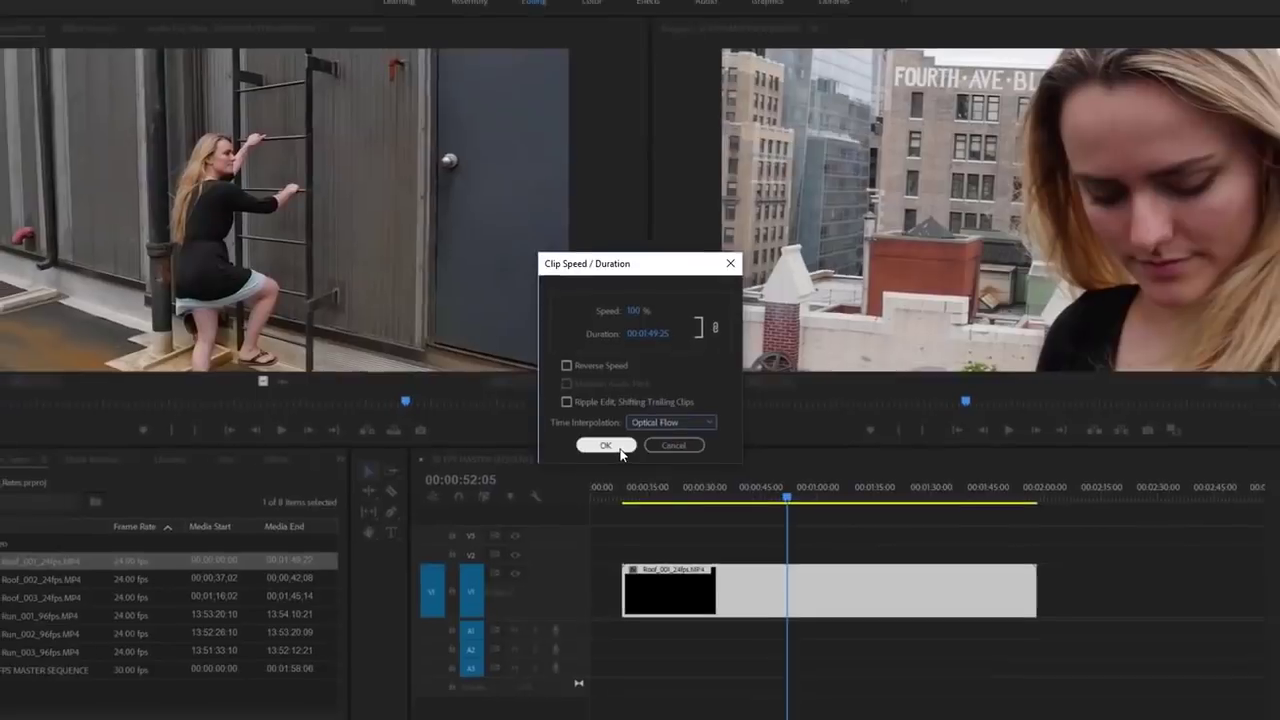
left_click(594, 472)
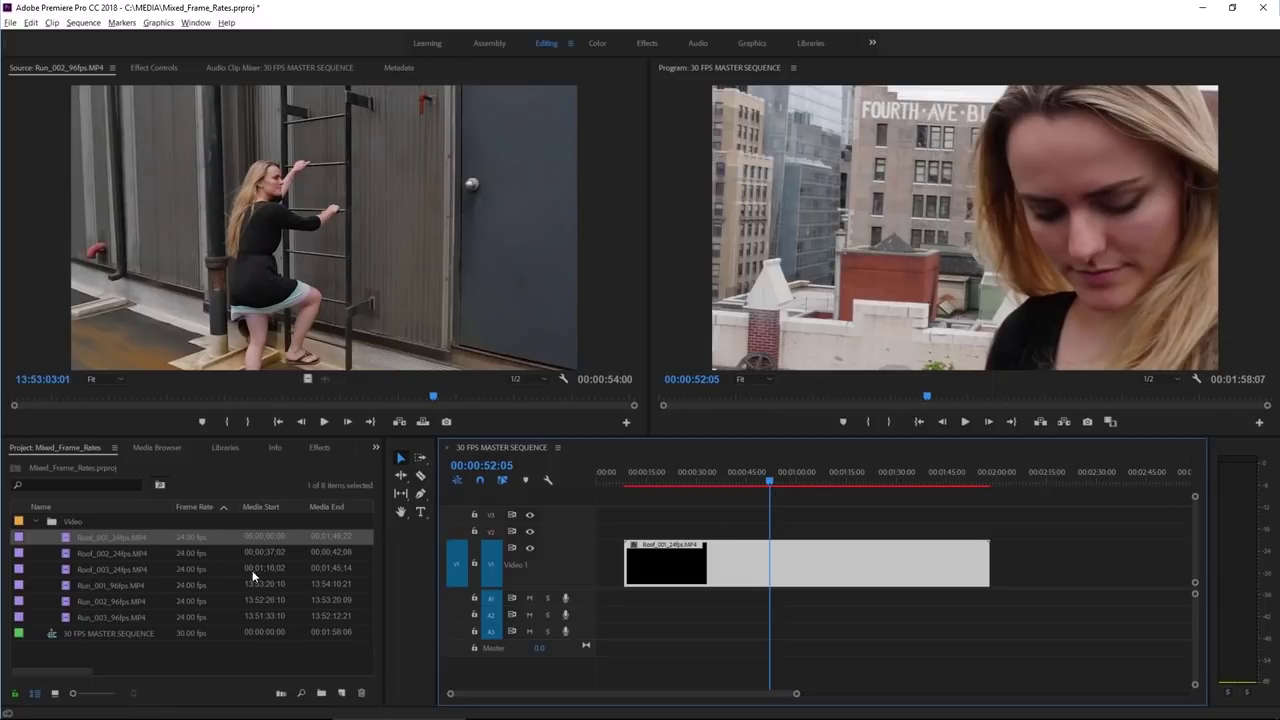
left_click(66, 588)
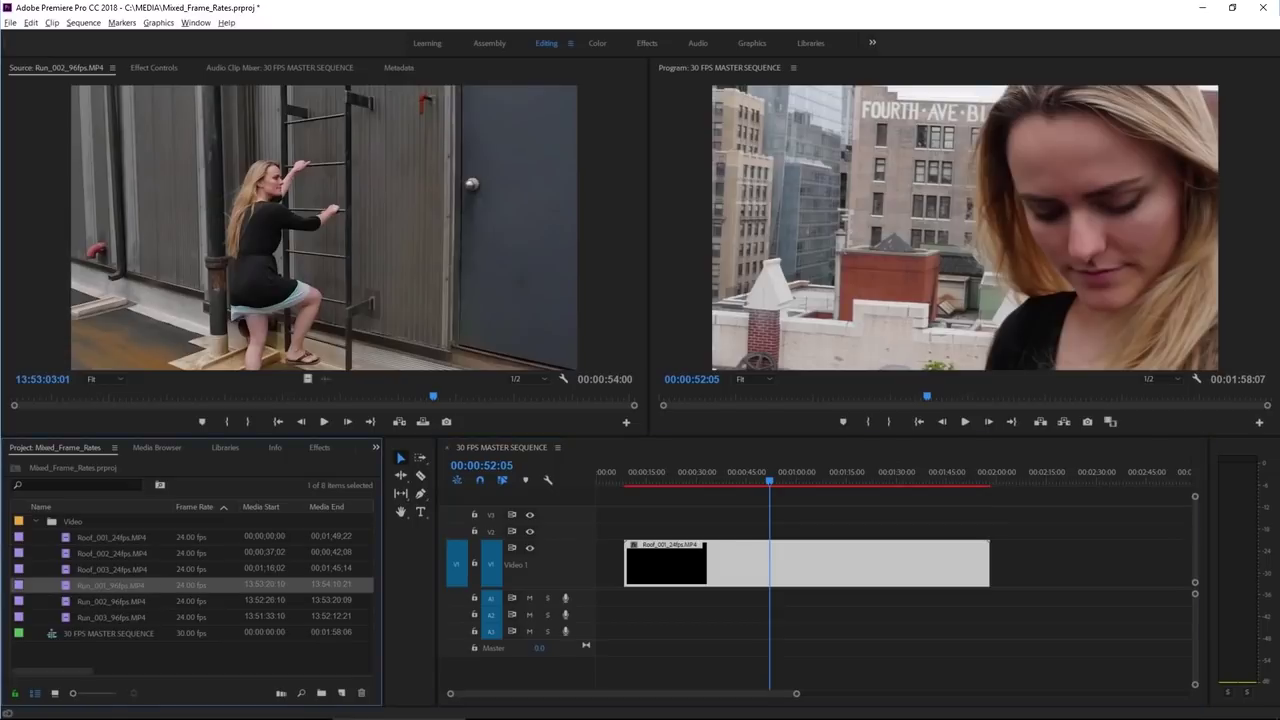
double_click(66, 588)
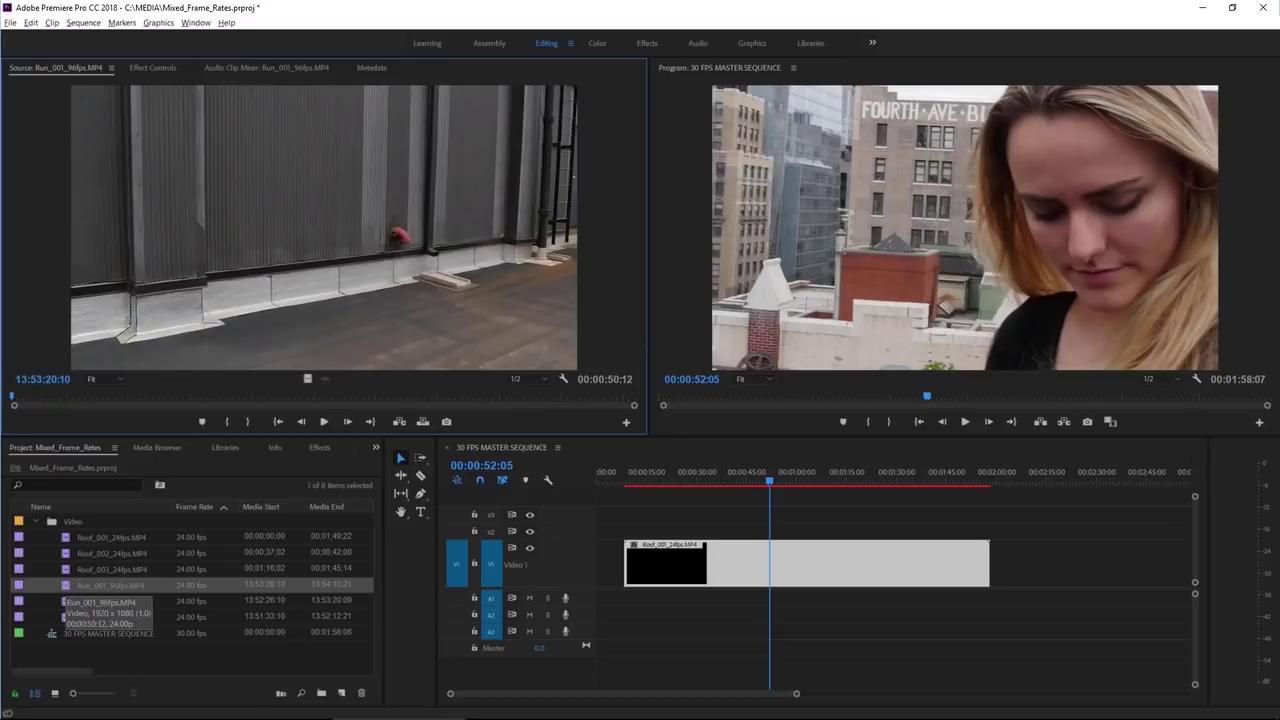
left_click(251, 395)
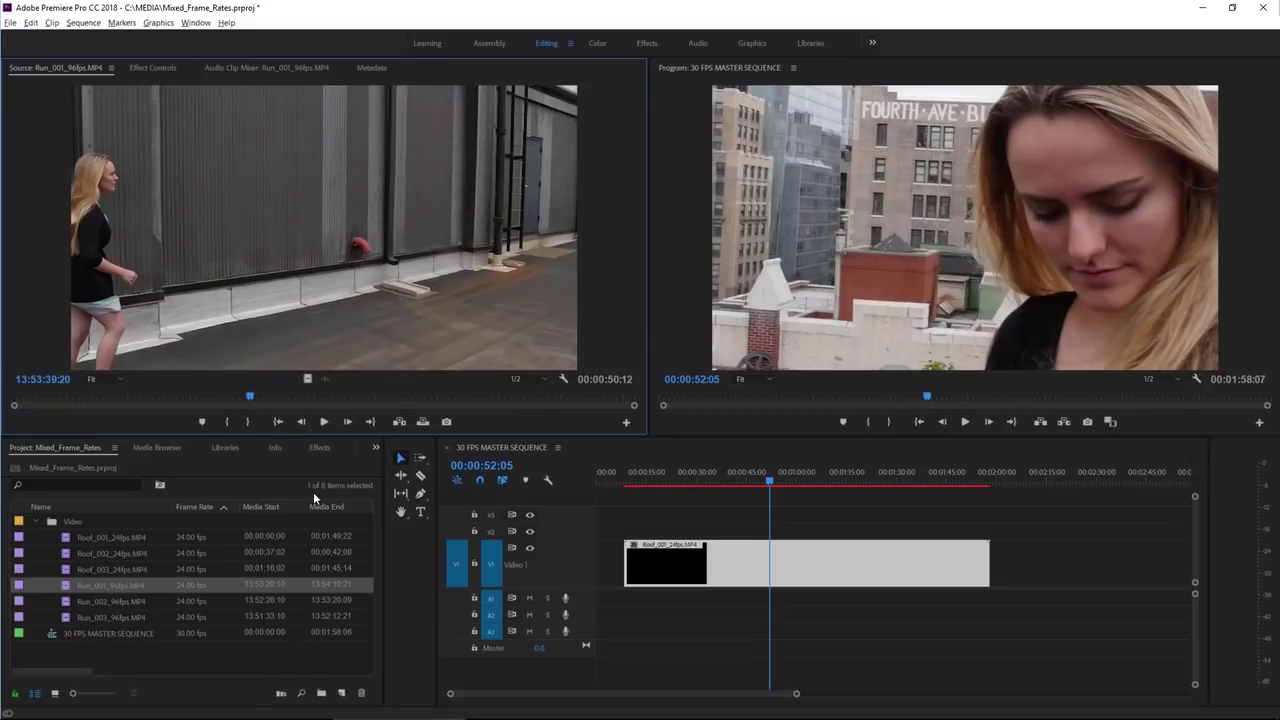
left_click(323, 422)
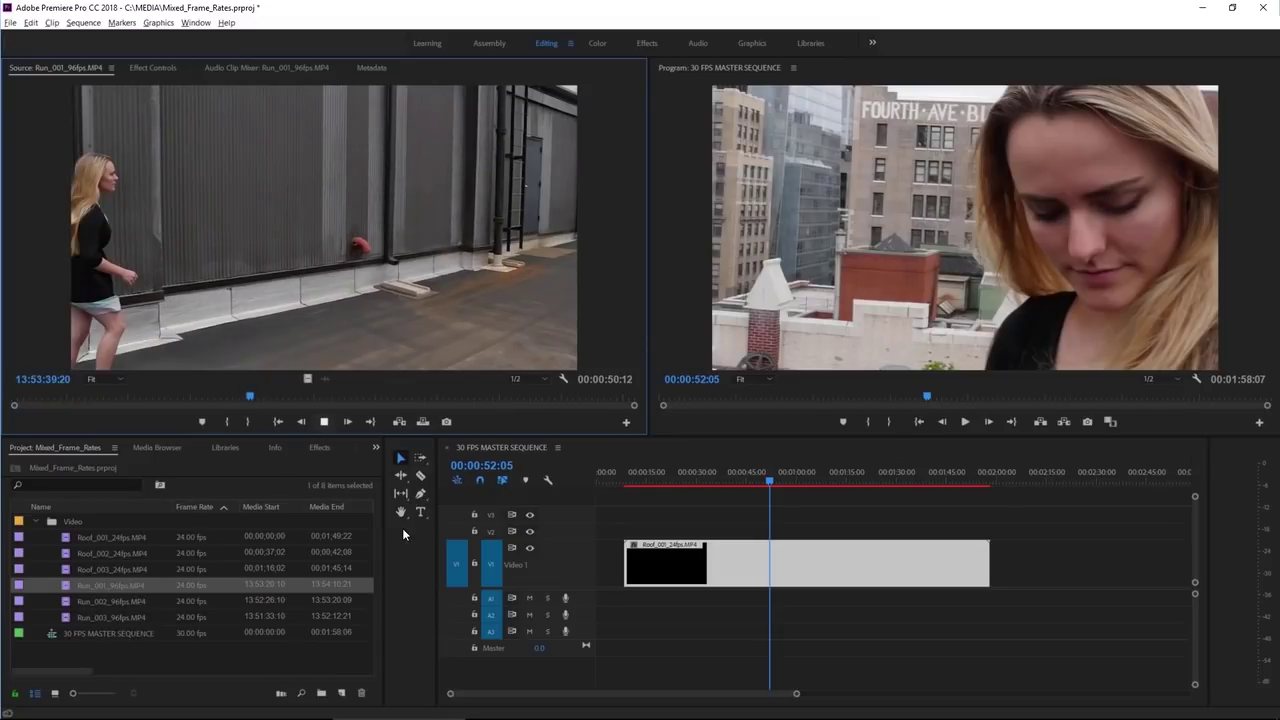
left_click(323, 422)
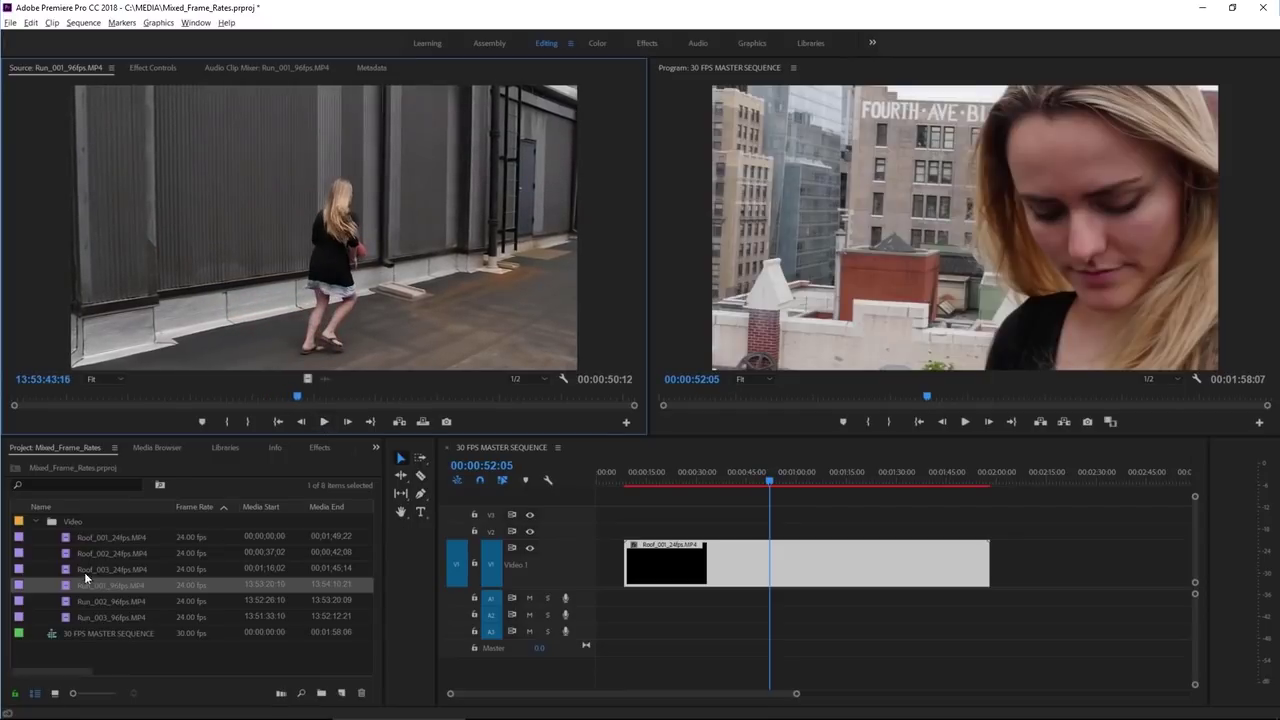
left_click_drag(67, 581, 1010, 564)
left_click(1055, 477)
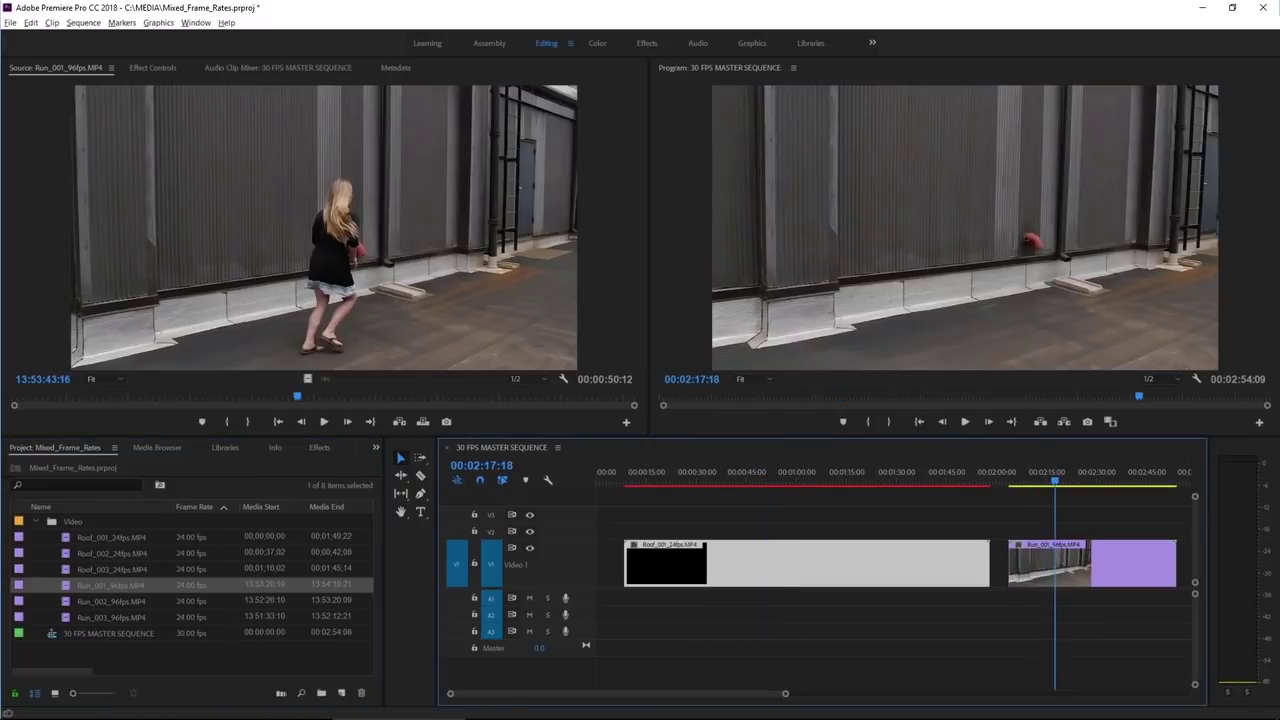
left_click(1103, 480)
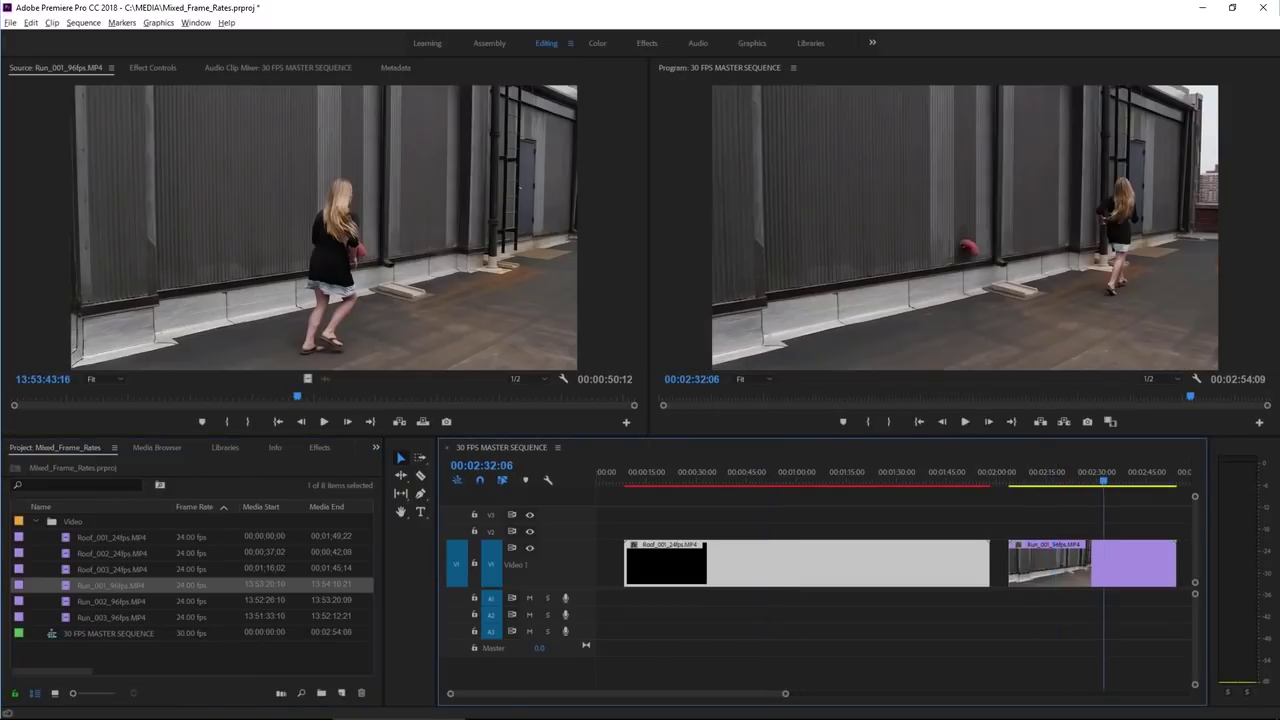
left_click(1085, 478)
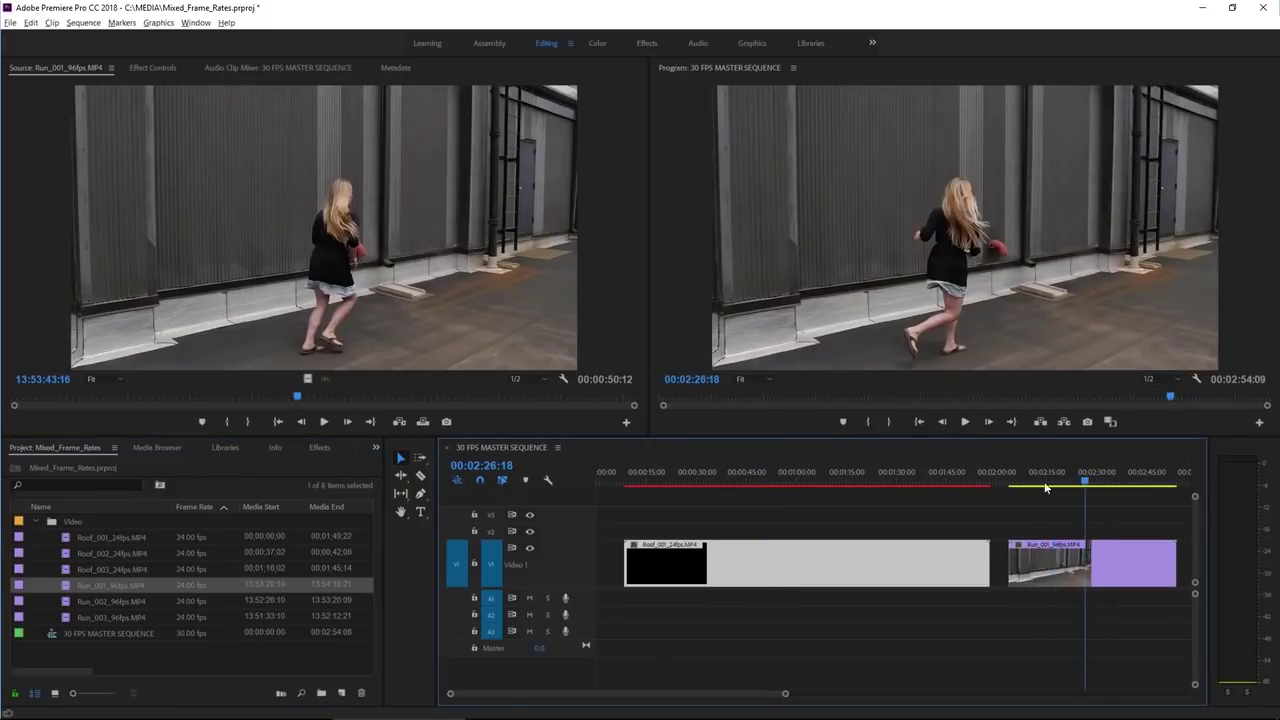
left_click(965, 422)
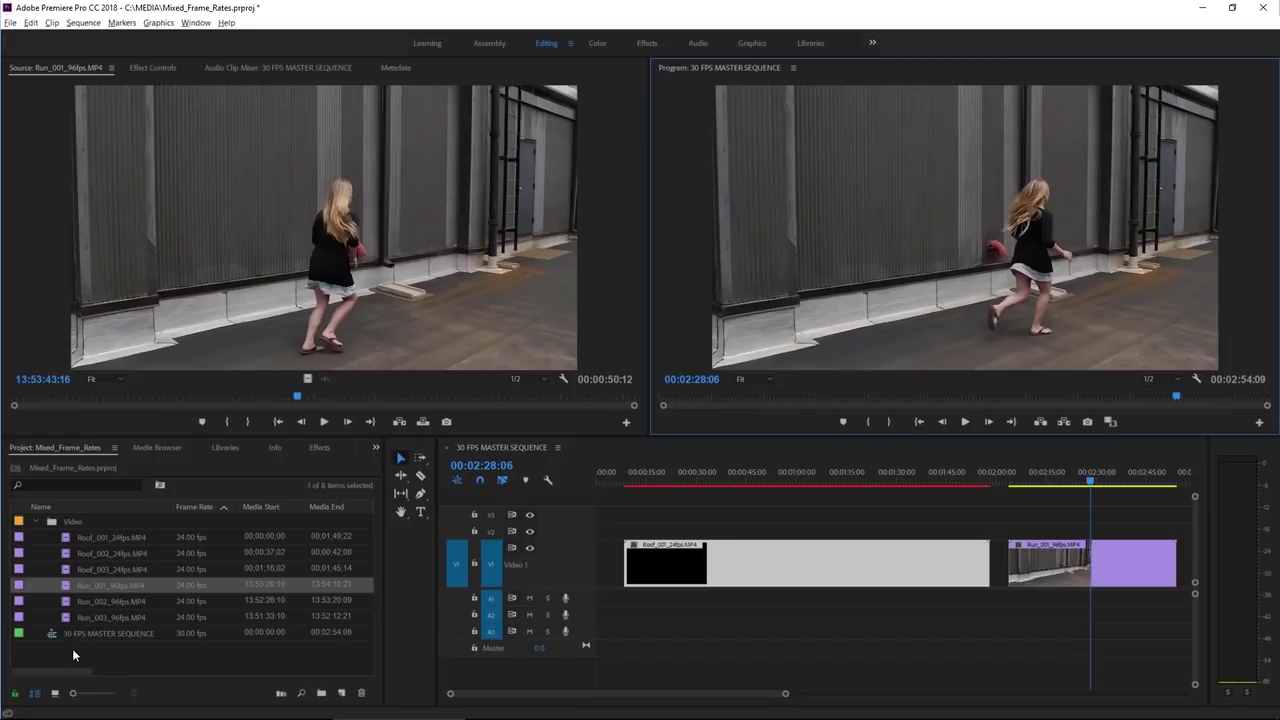
- In Interpret Footage, make Run_001_96fps.MP4 assume a frame rate of 48 fps
right_click(67, 589)
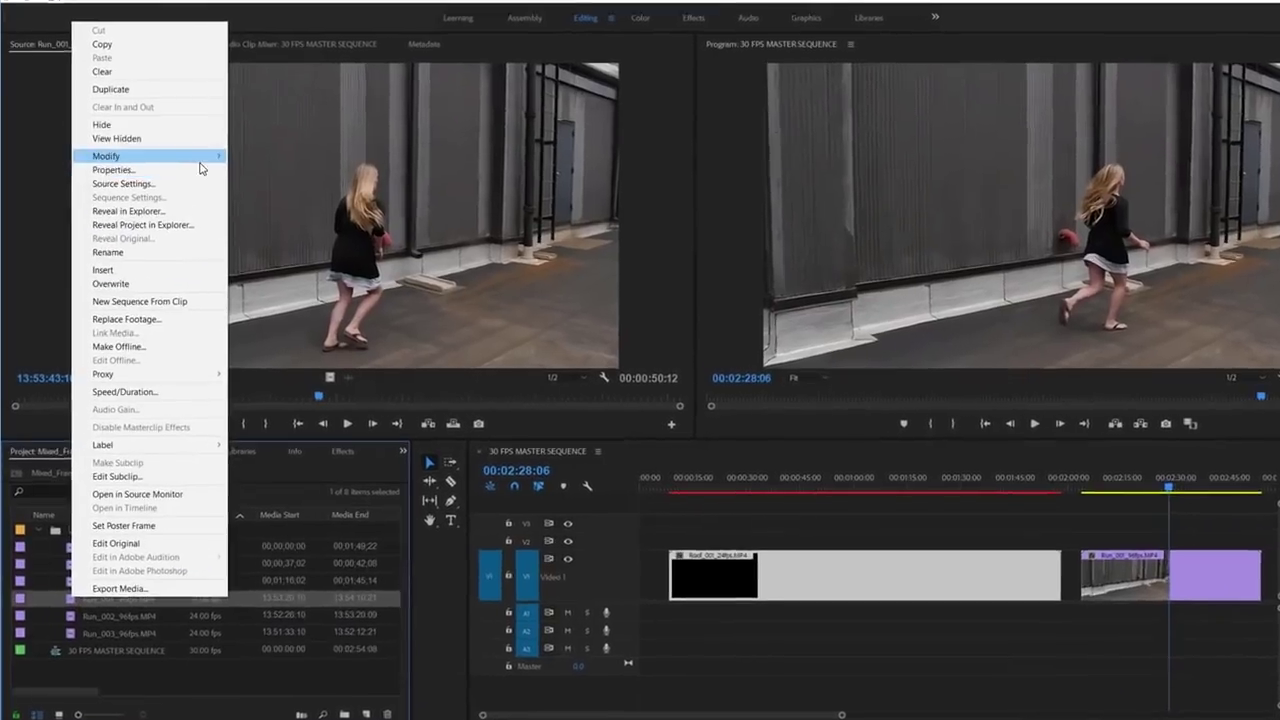
mouse_move(185, 175)
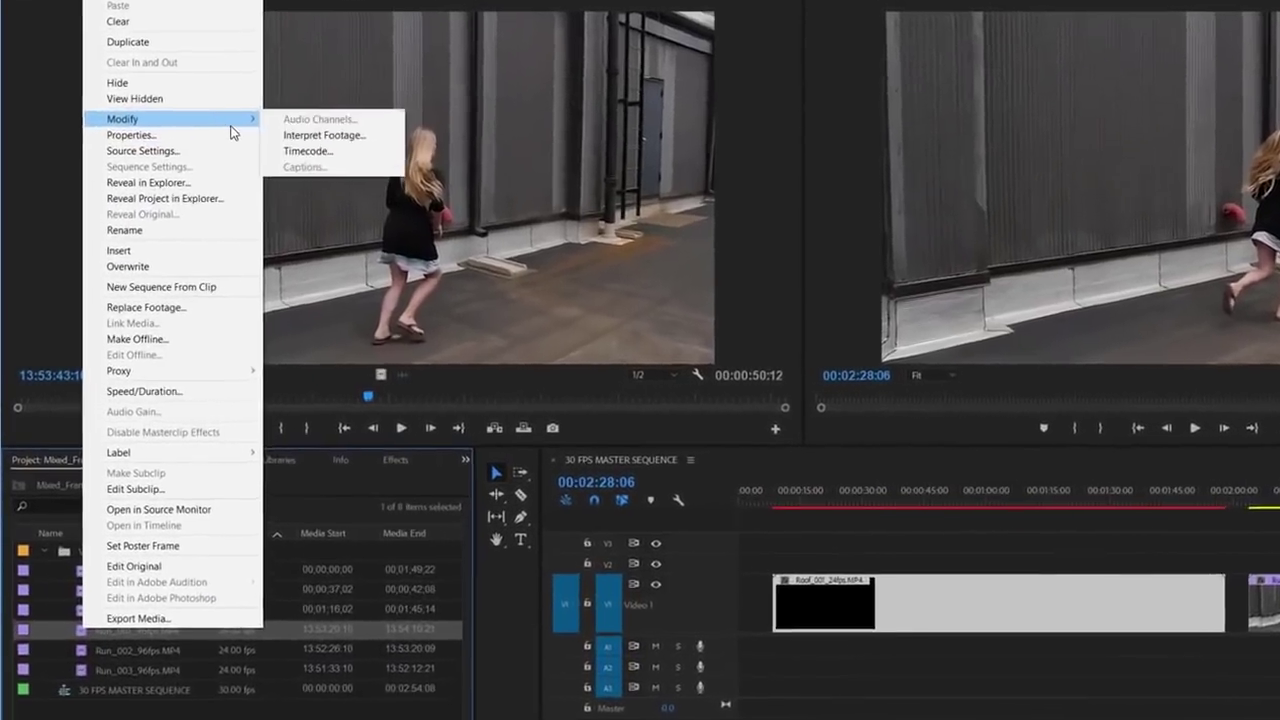
left_click(323, 135)
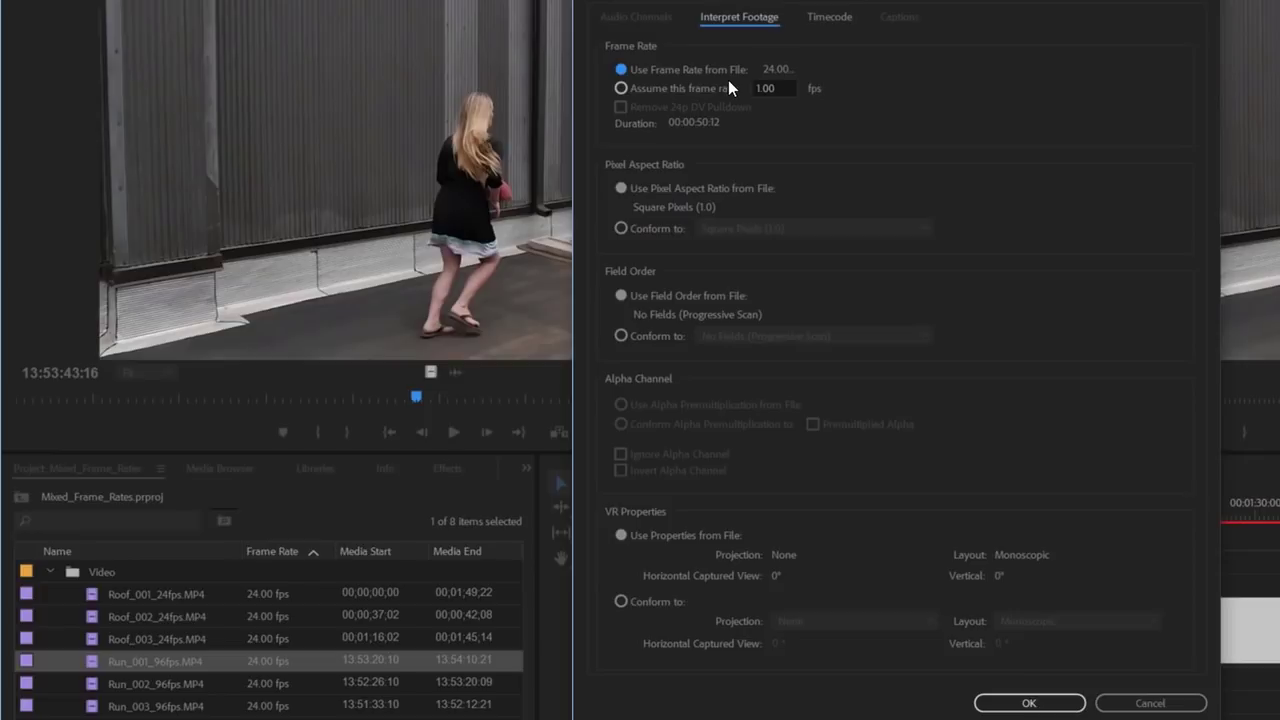
left_click(620, 88)
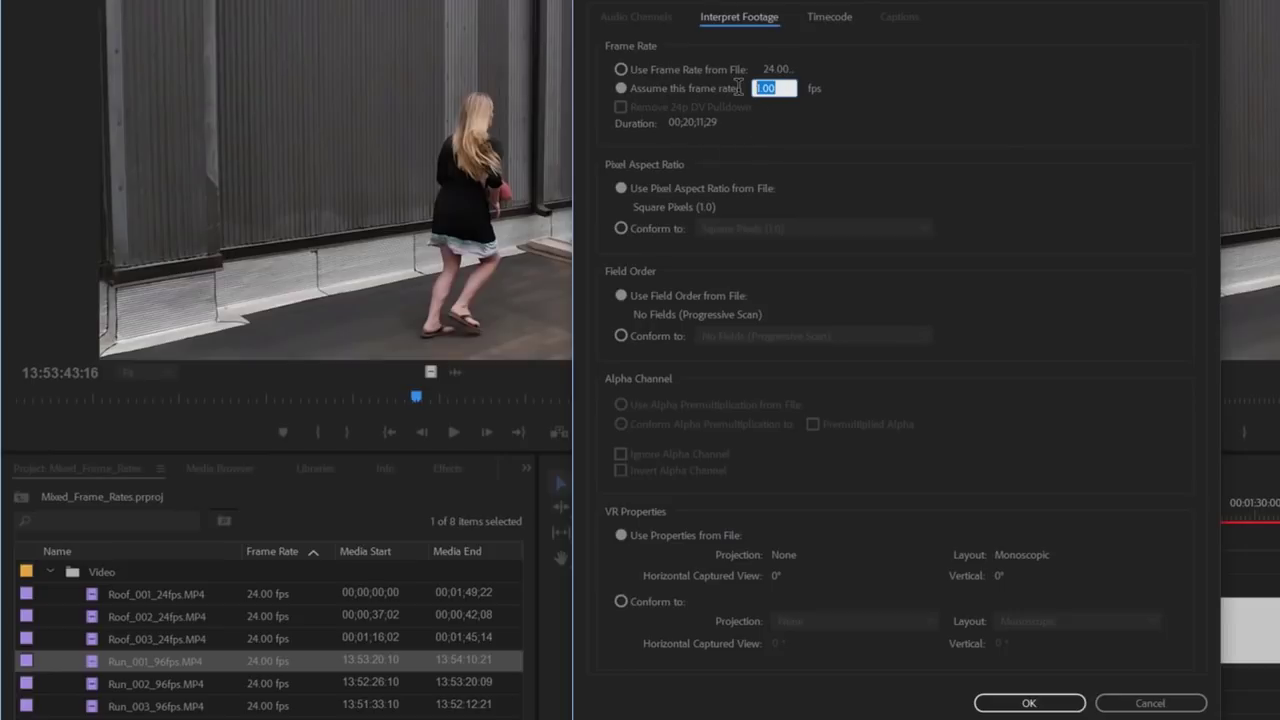
type("24")
key("BackSpace")
key("BackSpace")
type("48")
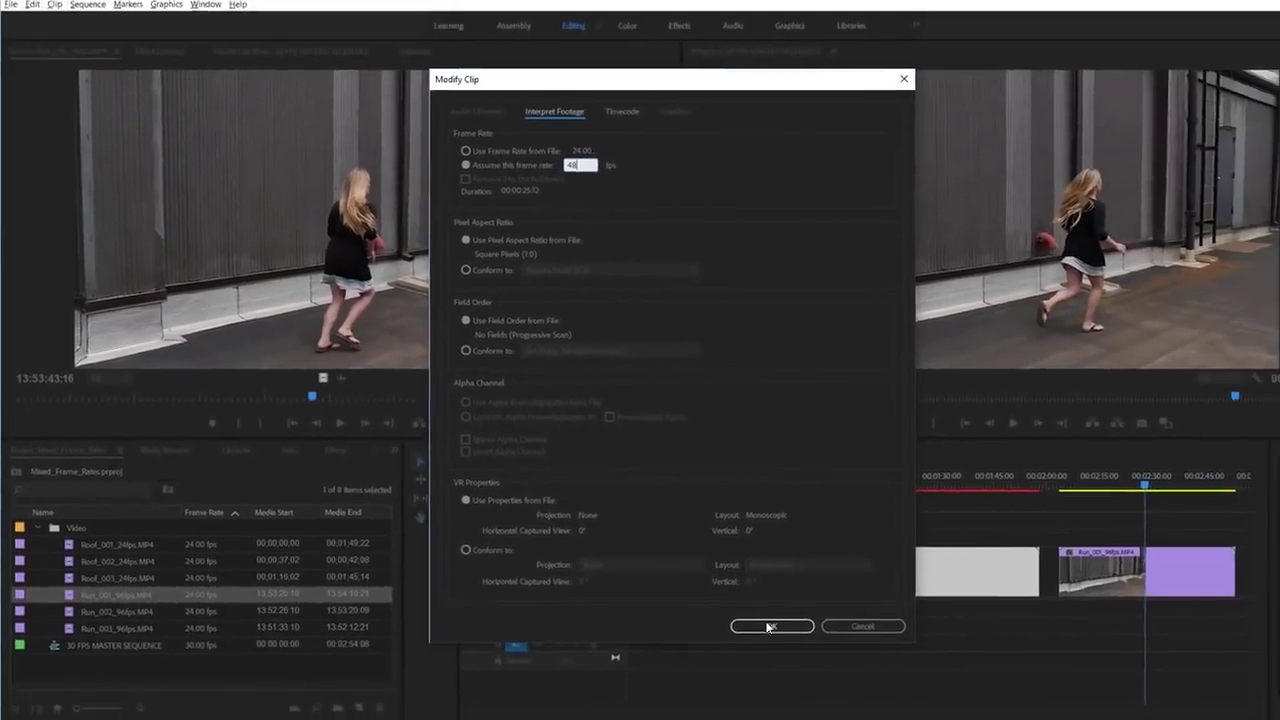
- Confirm the 48 fps interpretation, review Run_001, then append Run_002_96fps.MP4 to the end of Video 1
left_click(768, 626)
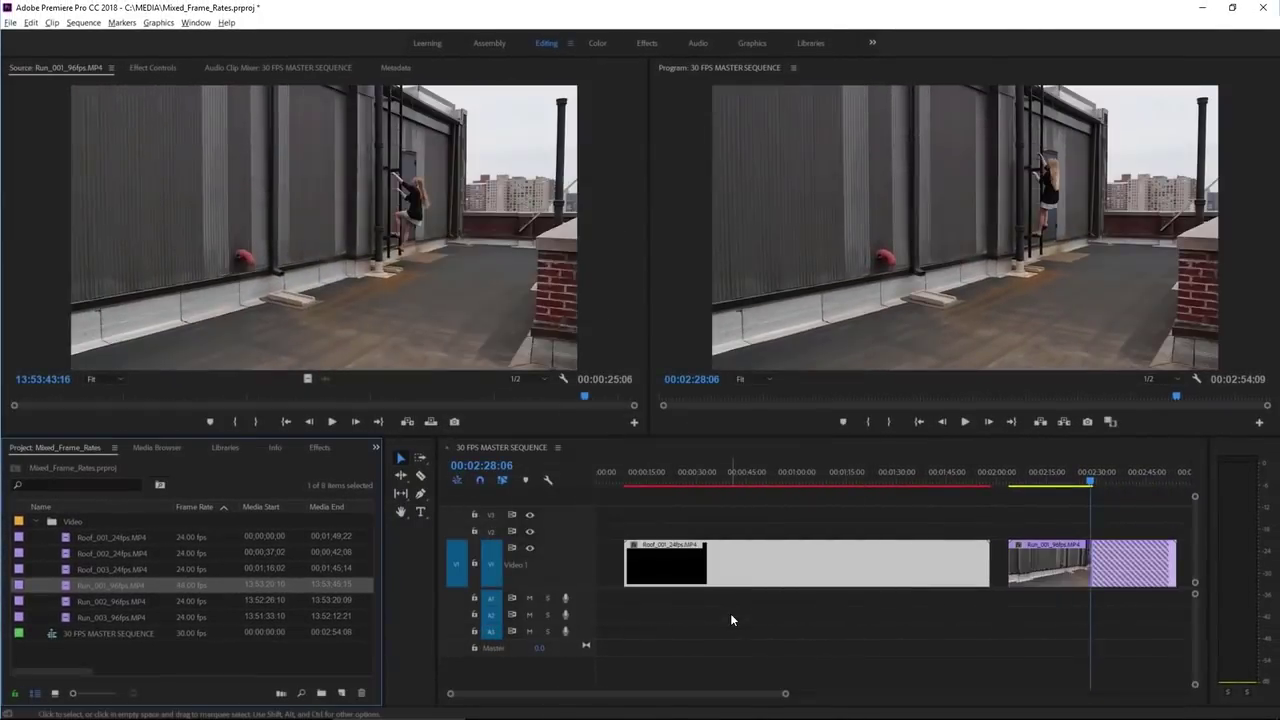
left_click_drag(702, 702, 766, 697)
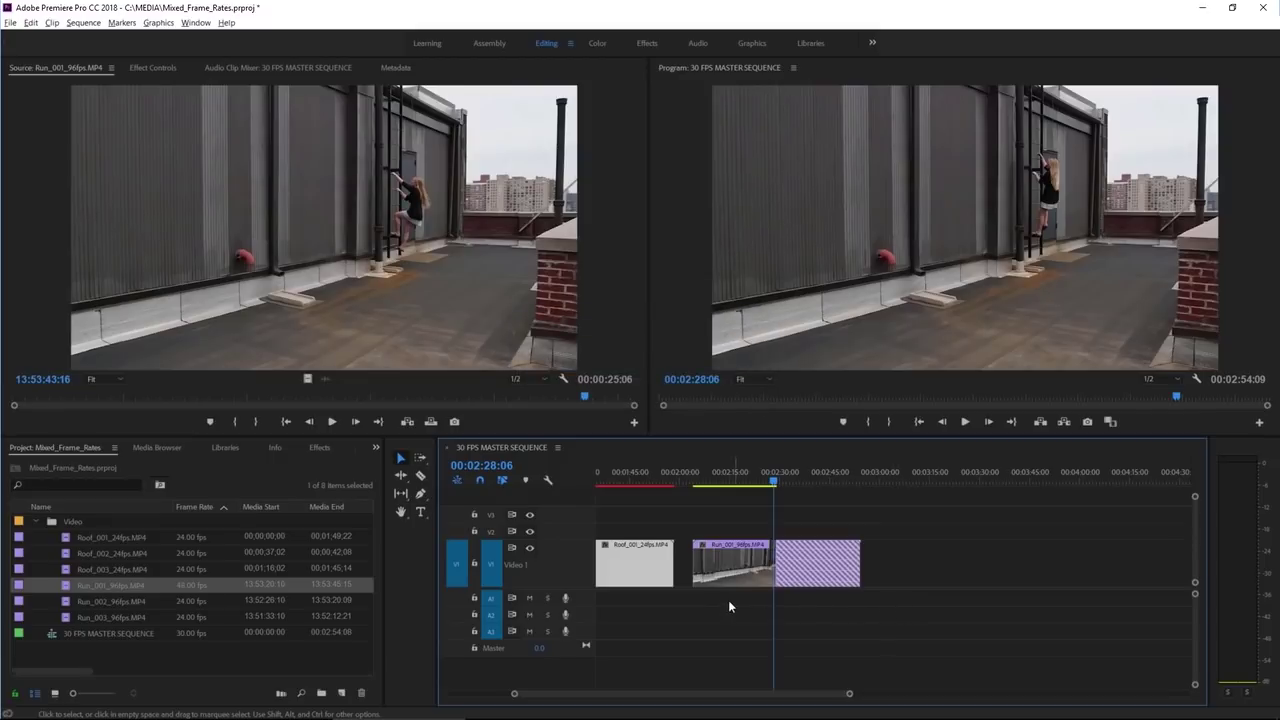
left_click(725, 474)
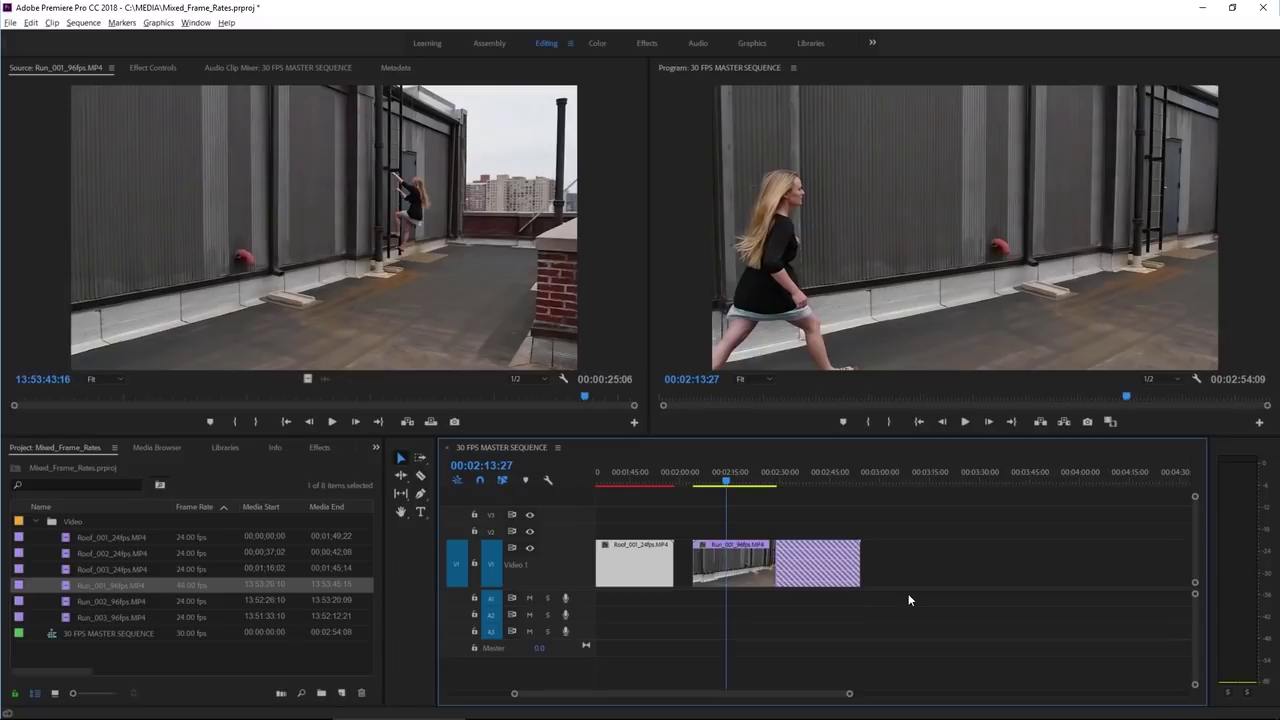
left_click(965, 422)
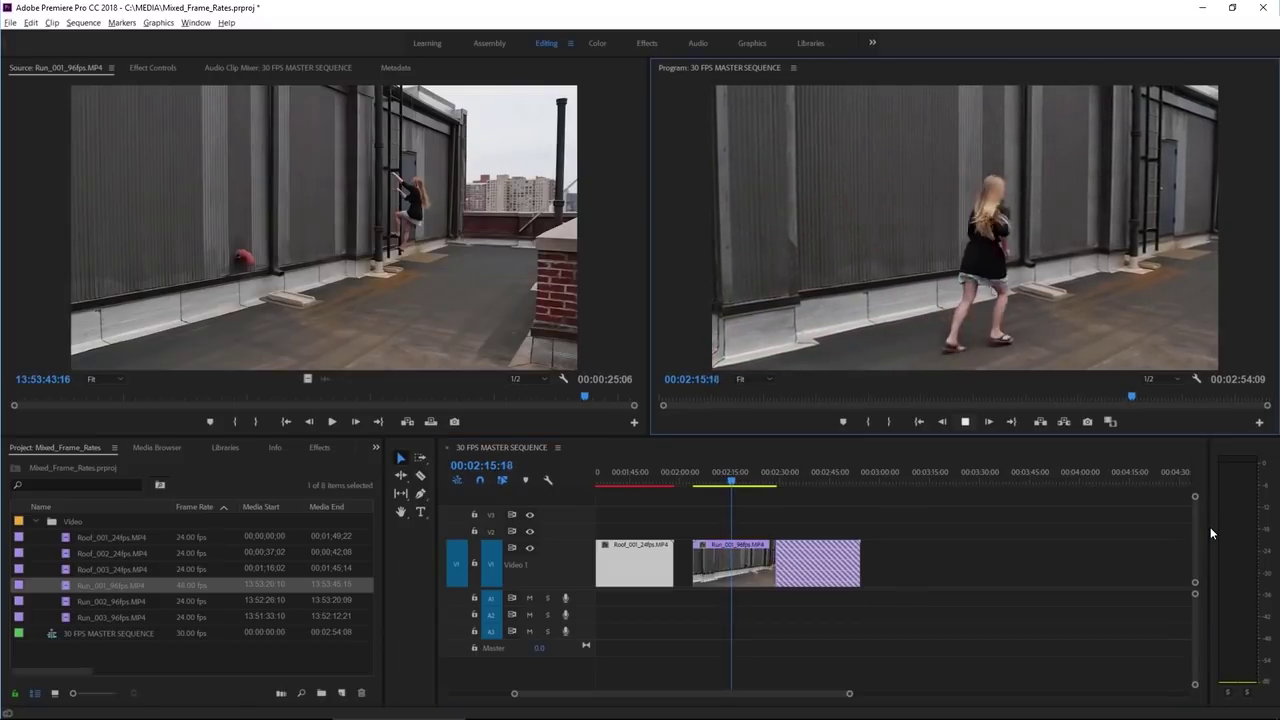
key("space")
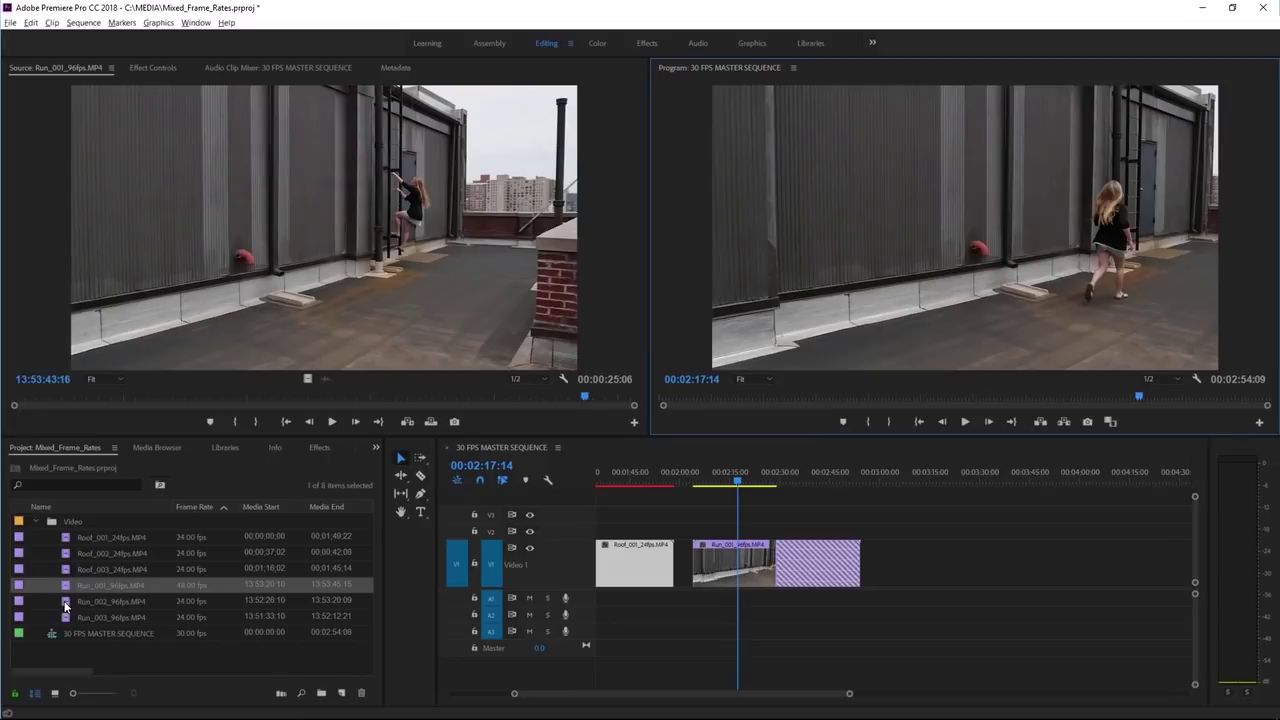
left_click_drag(65, 599, 900, 566)
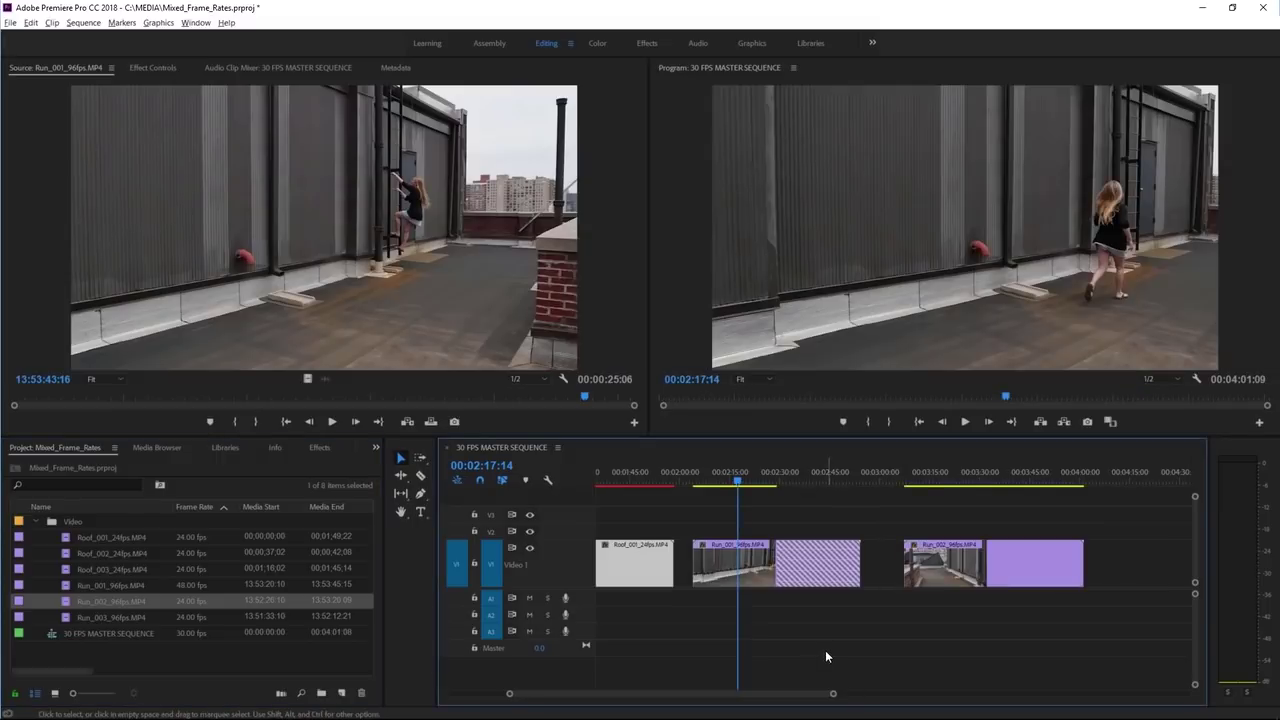
left_click(969, 477)
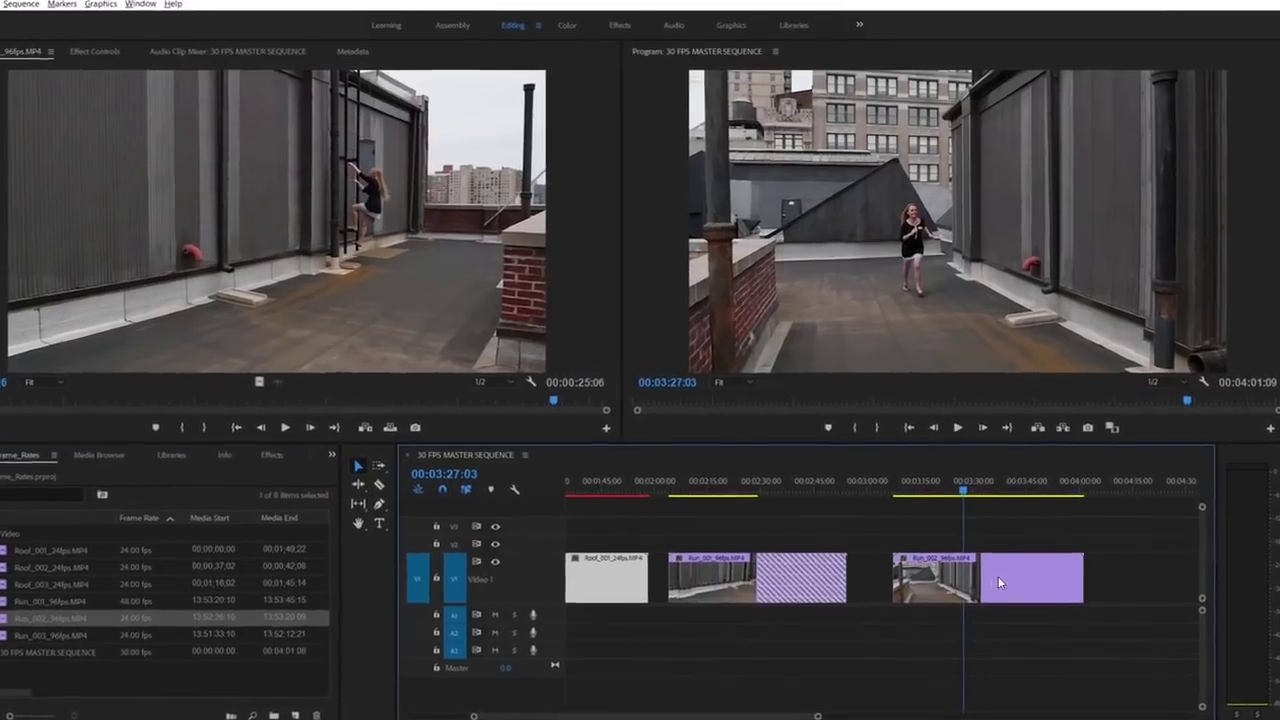
- Set the Run_002 clip's speed to 200% in Speed/Duration, shortening it to 00:00:27:00
right_click(998, 576)
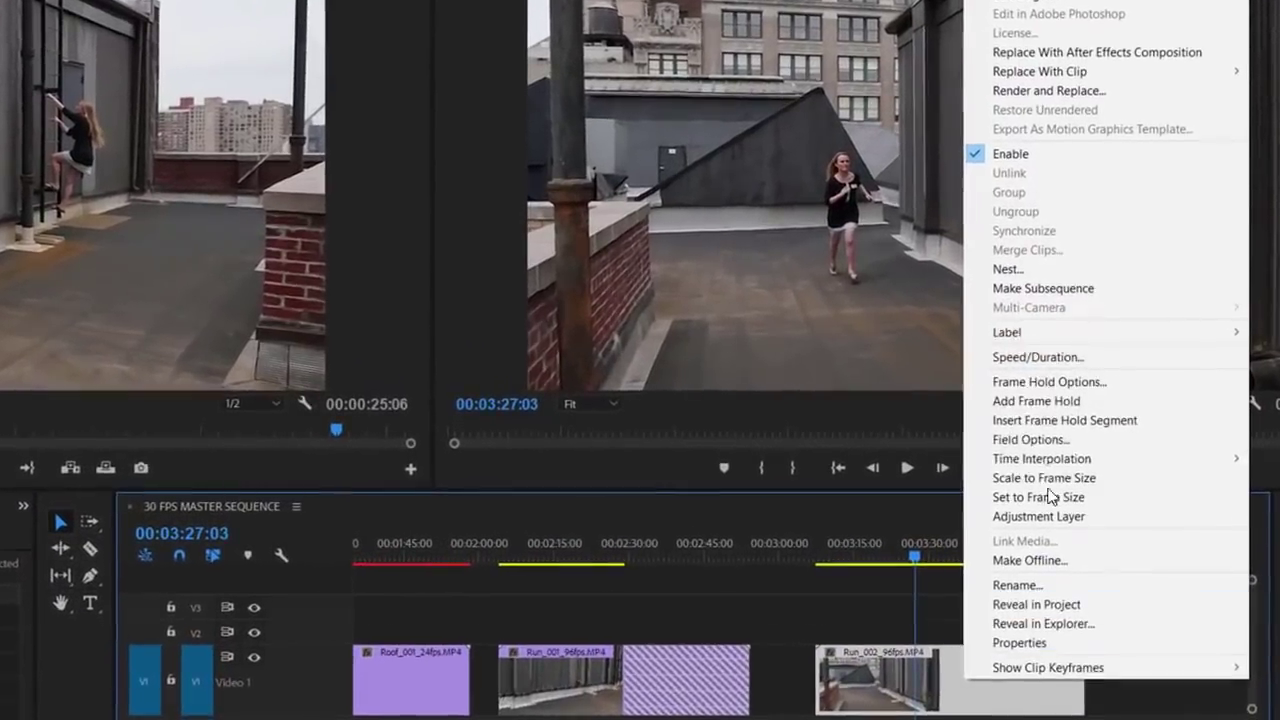
left_click(1040, 358)
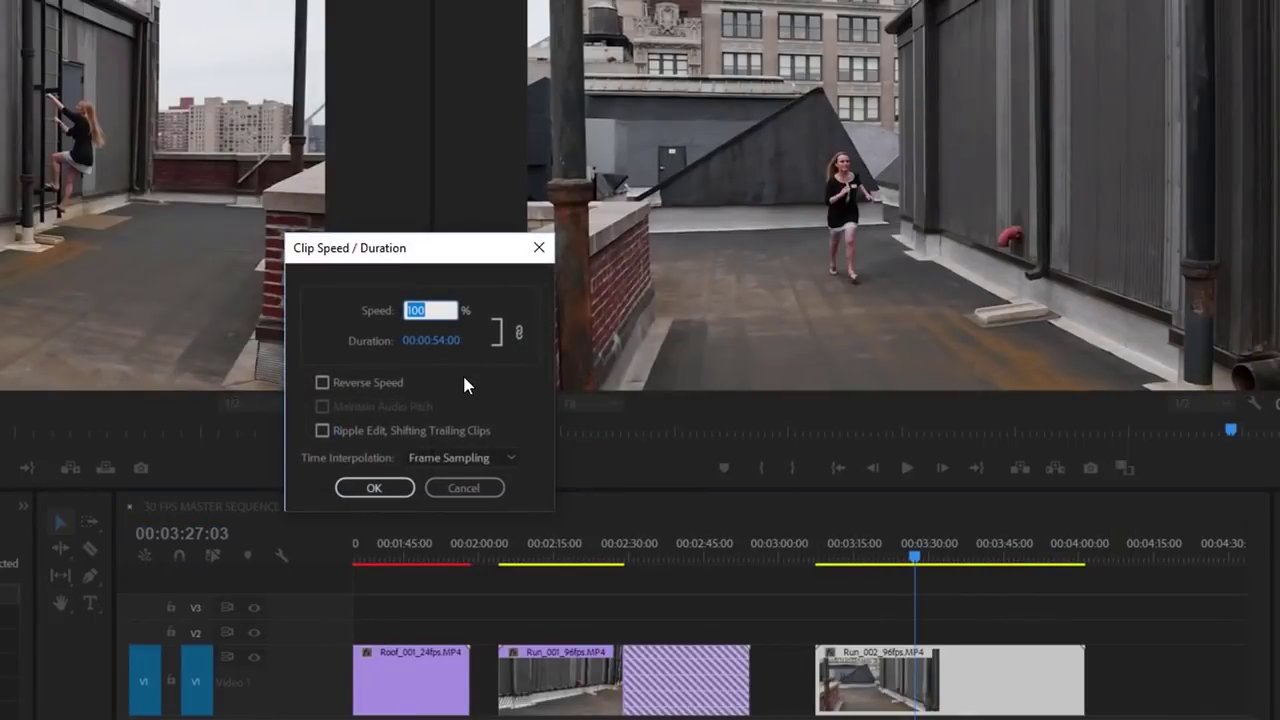
type("200")
left_click(373, 487)
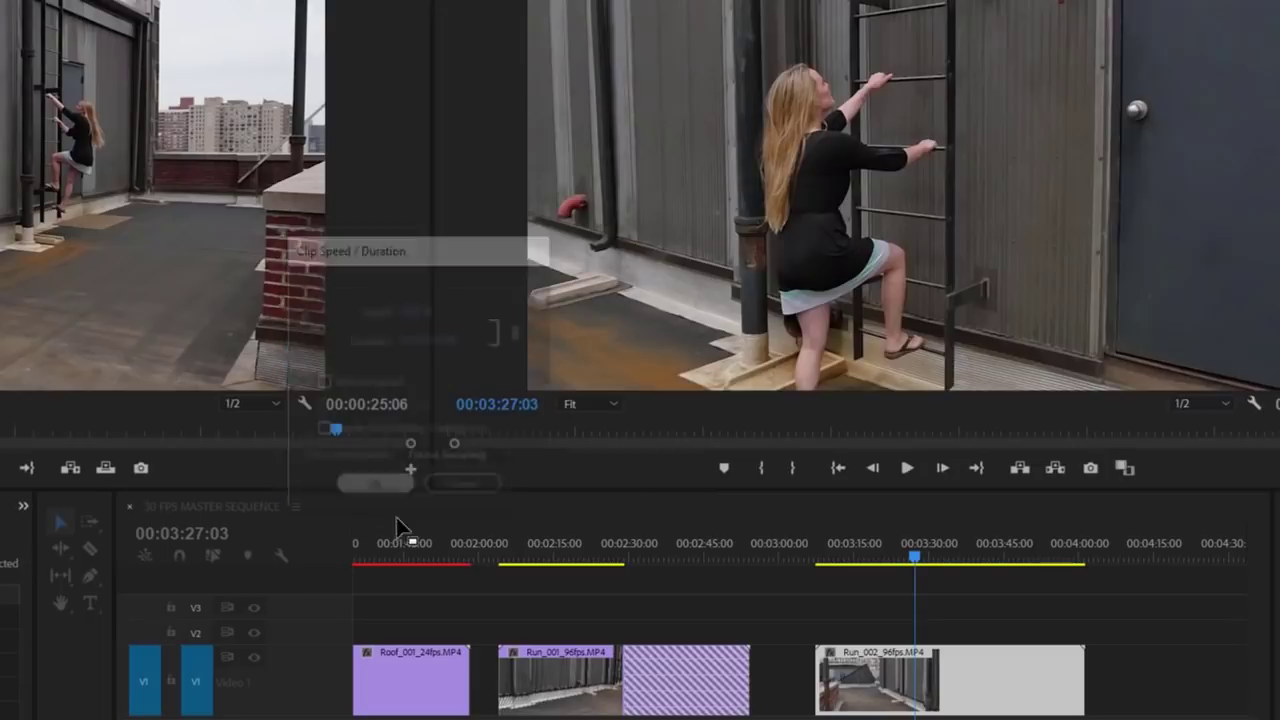
left_click(856, 558)
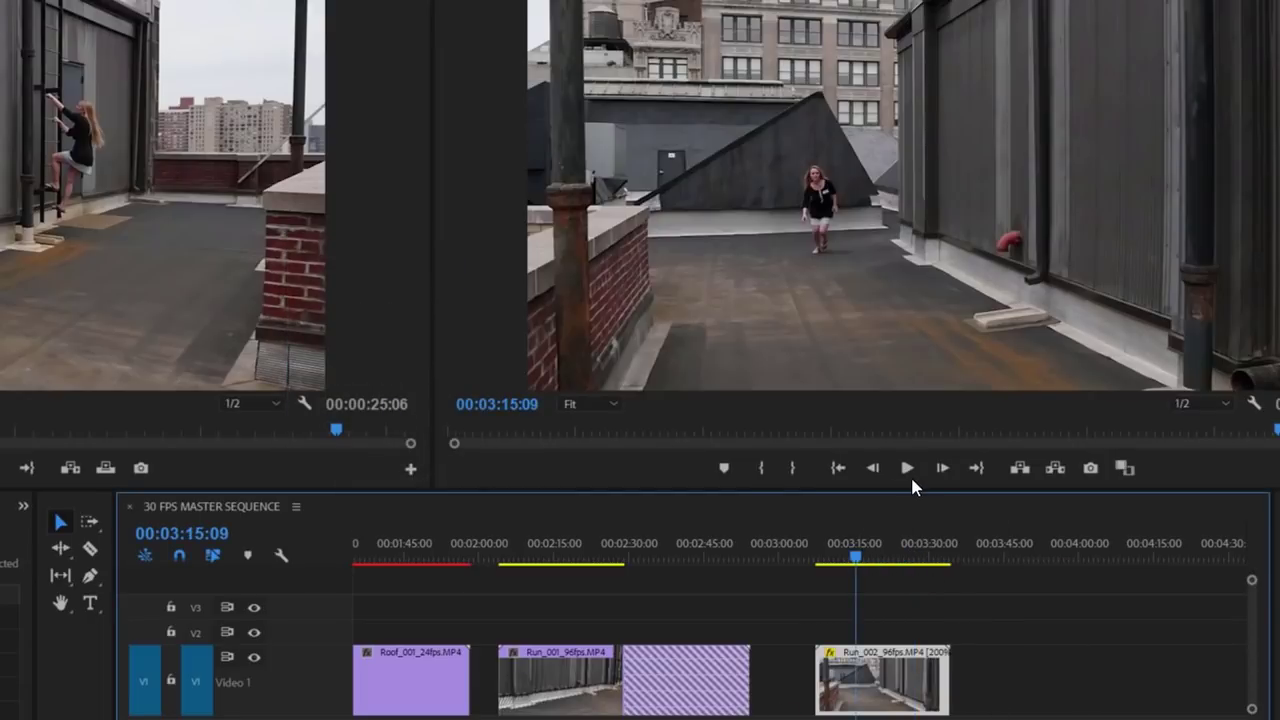
left_click(909, 471)
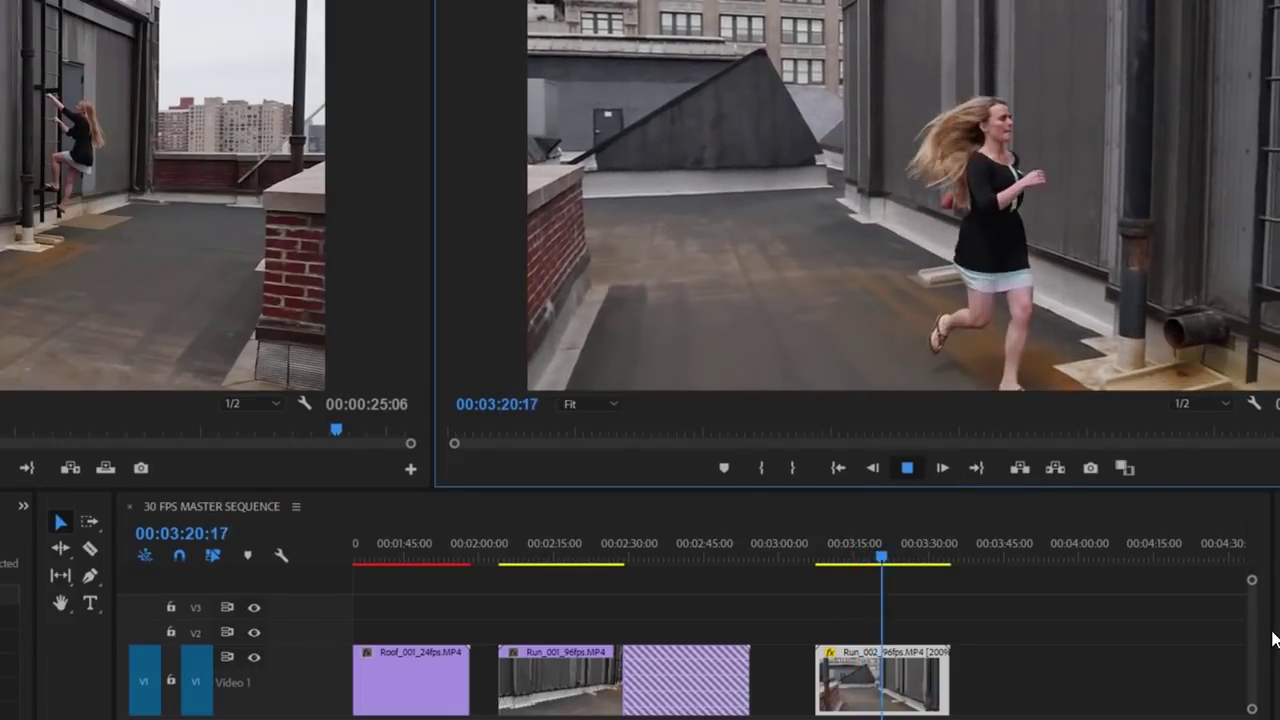
key("space")
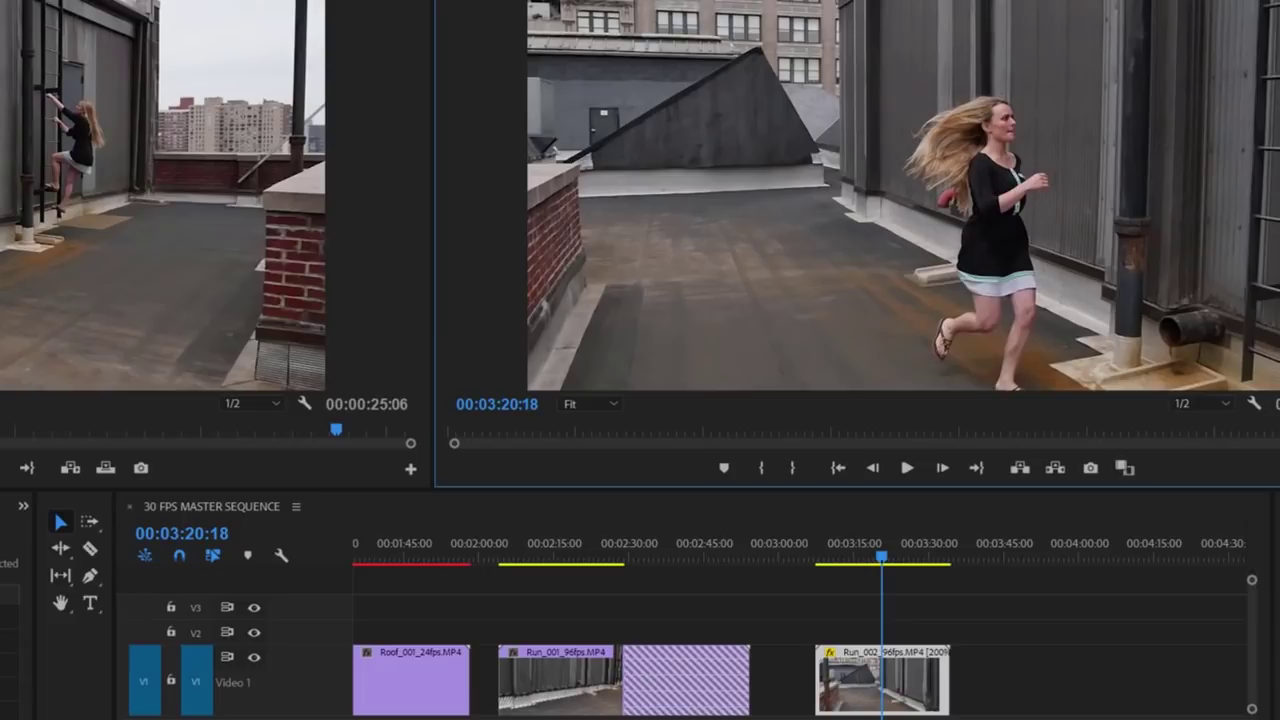
key("shift+1")
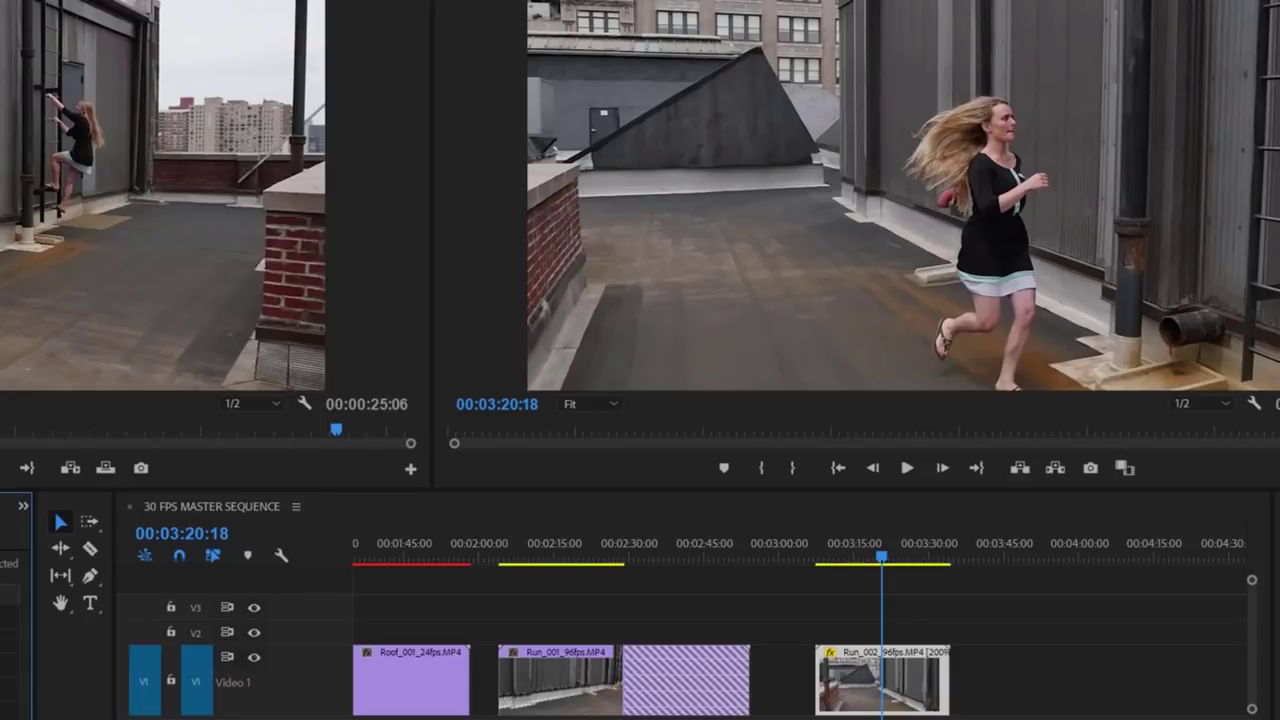